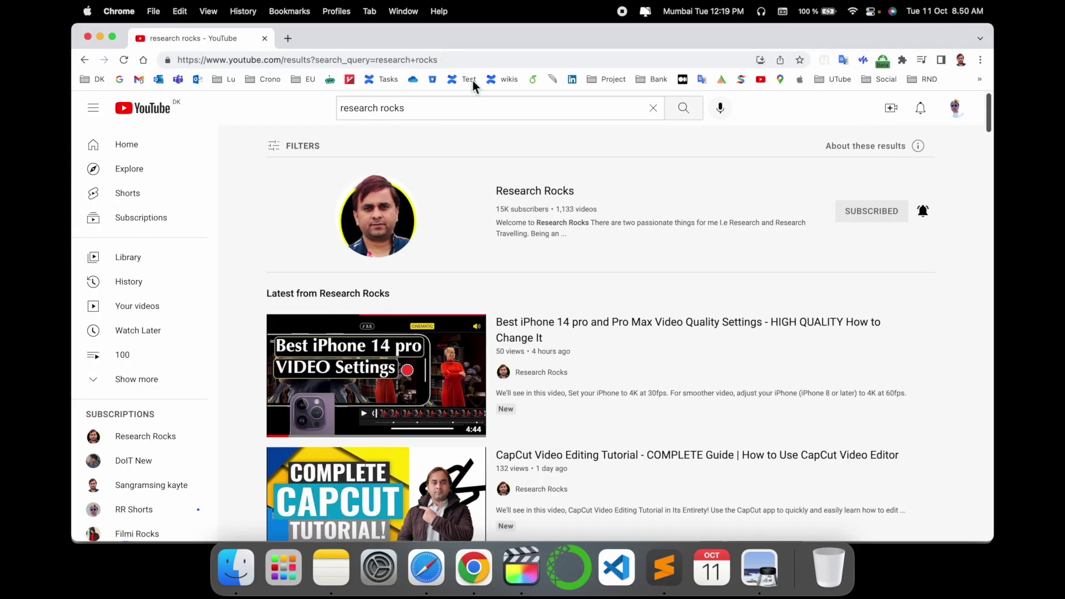
Step: Open the Research Rocks channel page, then load Google in a new tab
{"action": "left_click", "coordinate": [546, 191]}
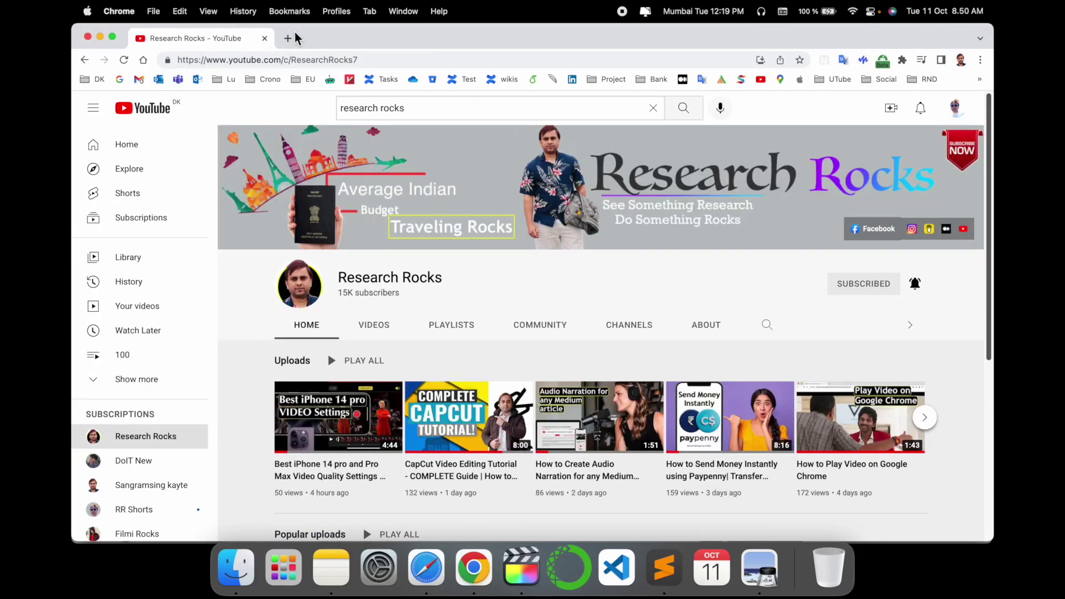
{"action": "left_click", "coordinate": [293, 38]}
{"action": "left_click", "coordinate": [472, 334]}
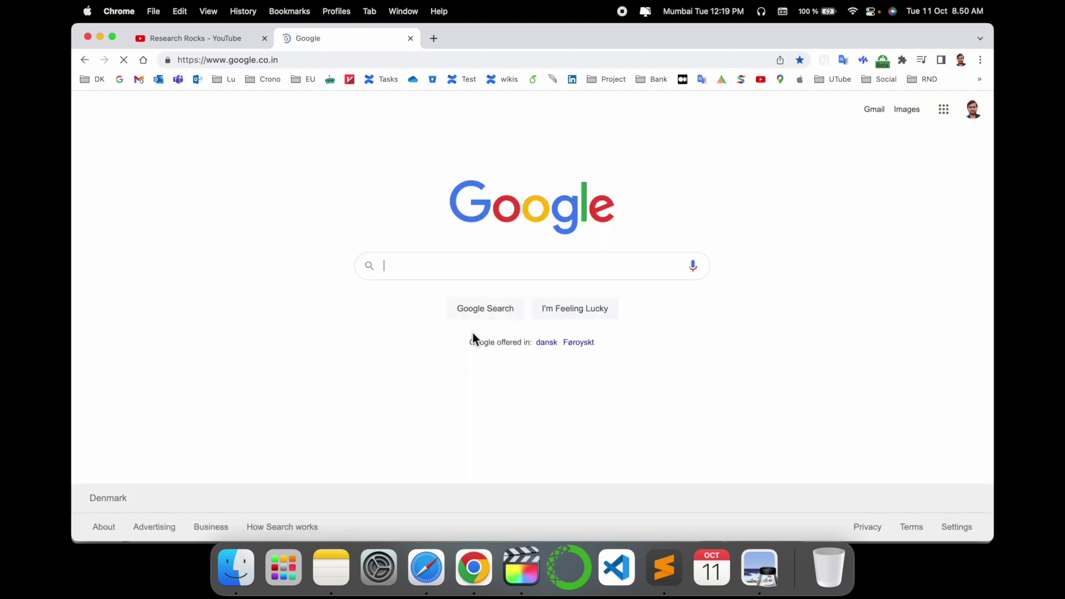
Step: Search Google for 'FlexClip' and open the flexclip.com result
{"action": "type", "text": "FlexClip"}
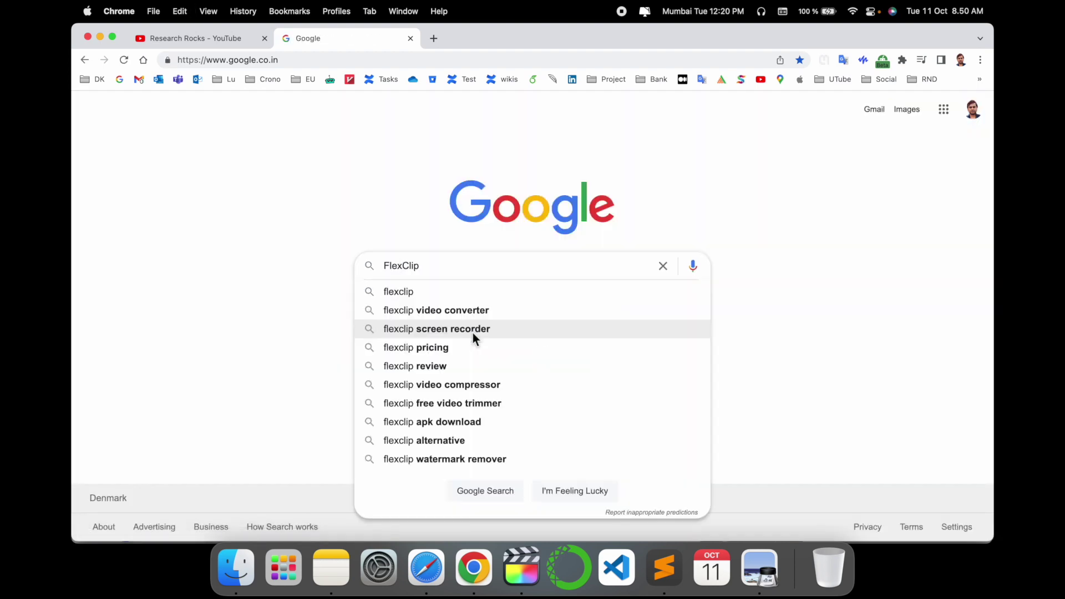
{"action": "key", "text": "Return"}
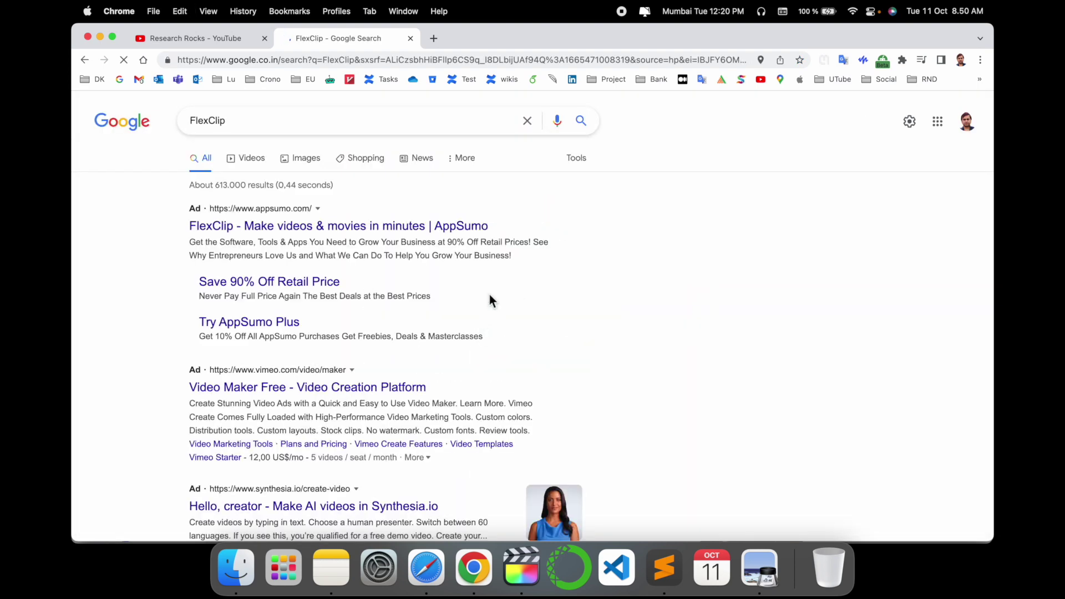
{"action": "scroll", "coordinate": [402, 255], "scroll_direction": "down", "scroll_amount": 6}
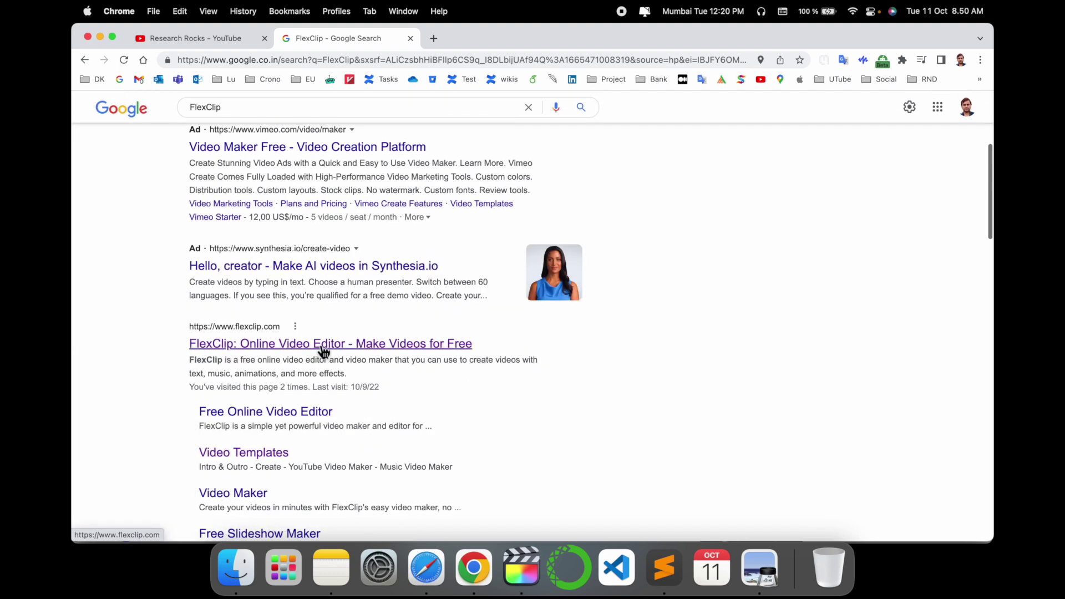
{"action": "scroll", "coordinate": [280, 281], "scroll_direction": "down", "scroll_amount": 2}
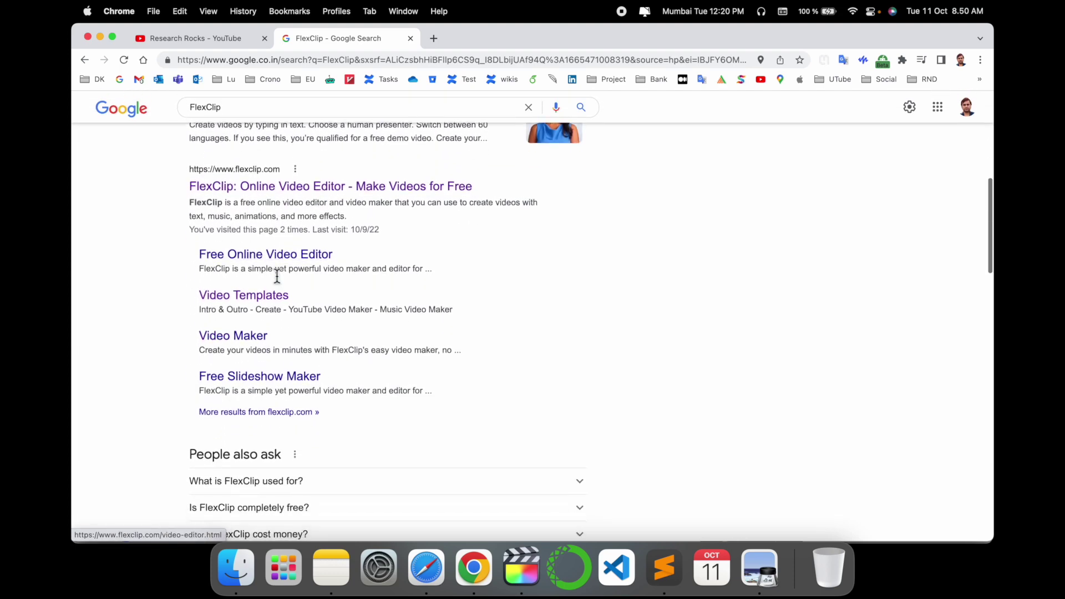
{"action": "left_click", "coordinate": [263, 189]}
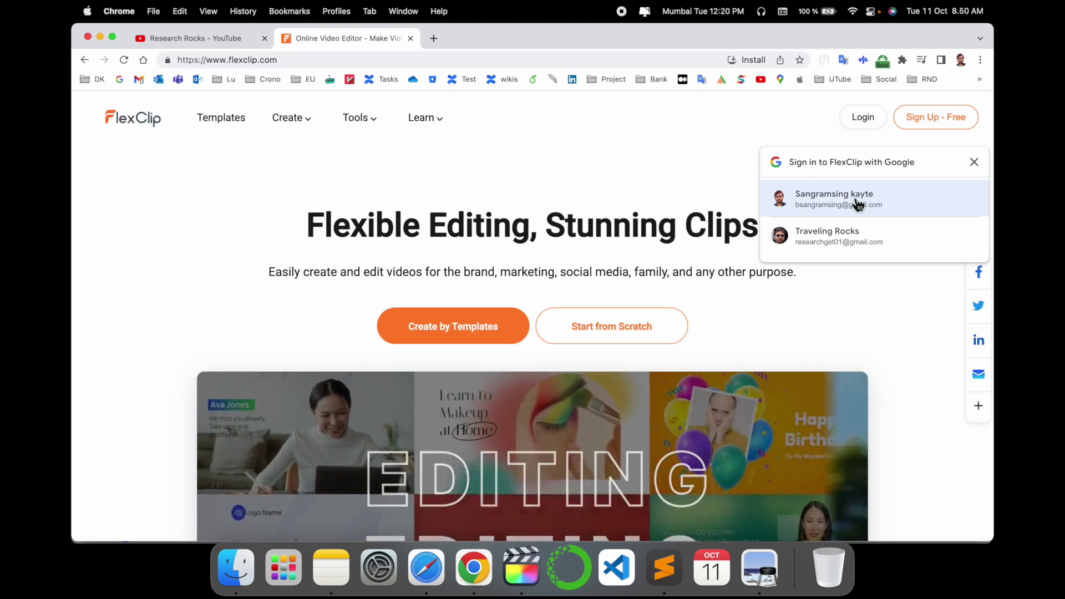
Step: Sign in to FlexClip with the Google account
{"action": "left_click", "coordinate": [809, 205]}
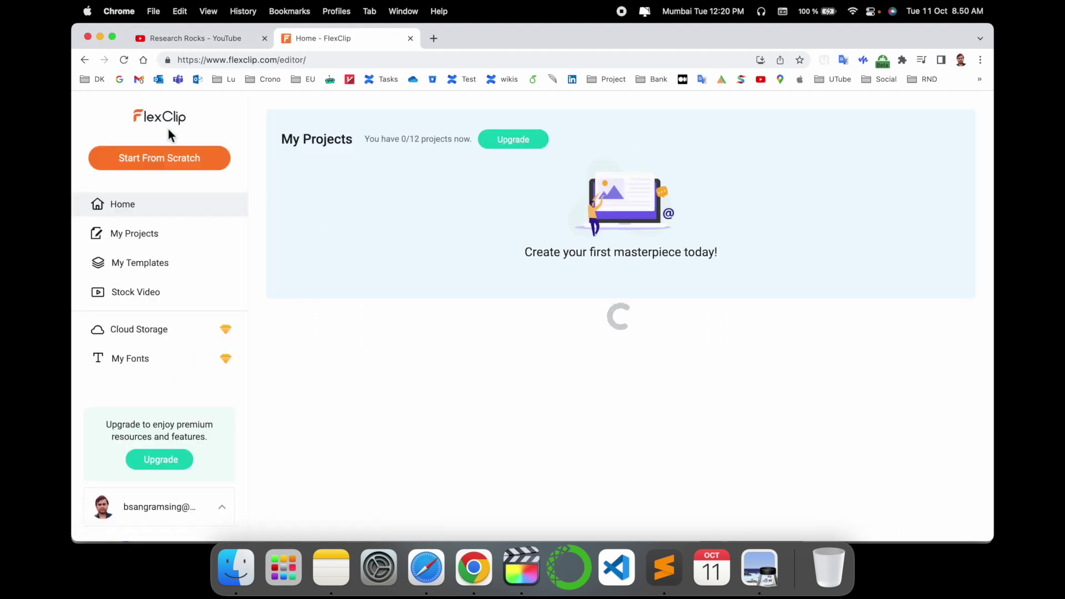
{"action": "scroll", "coordinate": [390, 266], "scroll_direction": "down", "scroll_amount": 5}
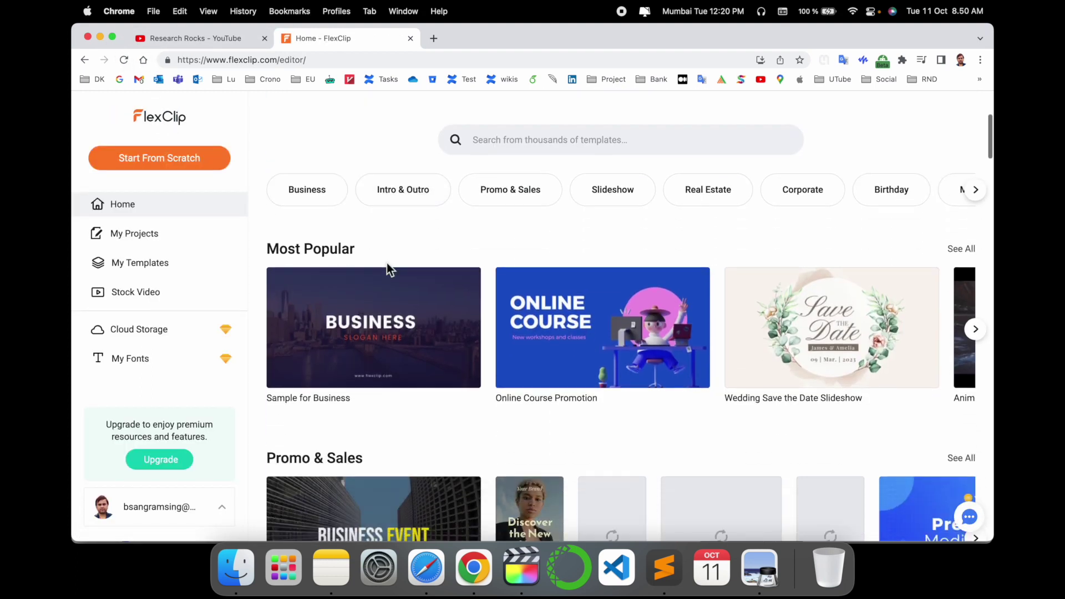
{"action": "scroll", "coordinate": [390, 268], "scroll_direction": "up", "scroll_amount": 5}
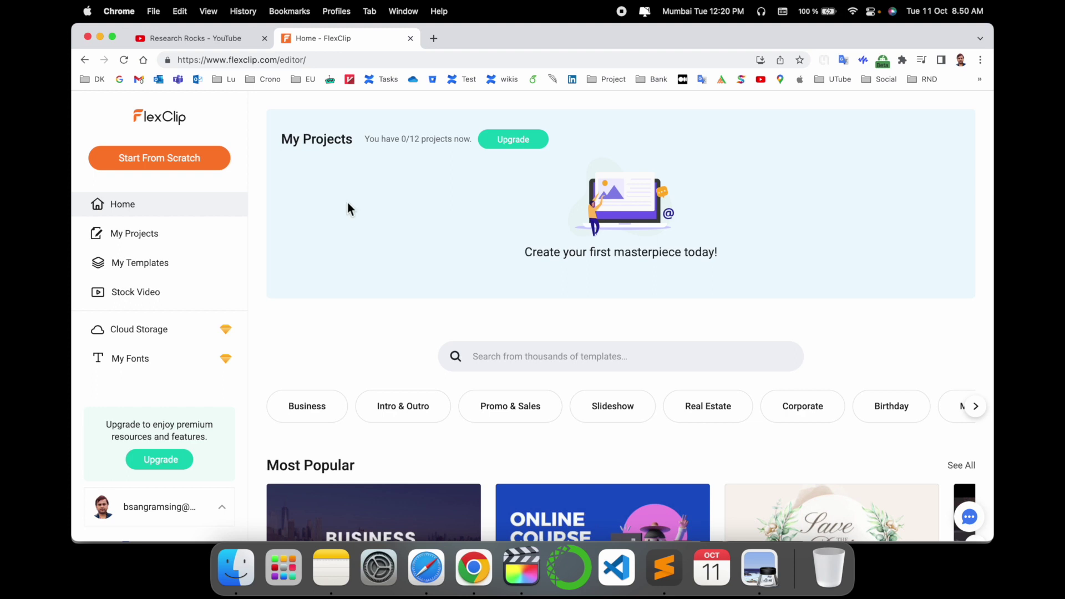
Step: Look through My Projects, My Templates, Stock Video, Cloud Storage and My Fonts, ending on Home
{"action": "left_click", "coordinate": [156, 244]}
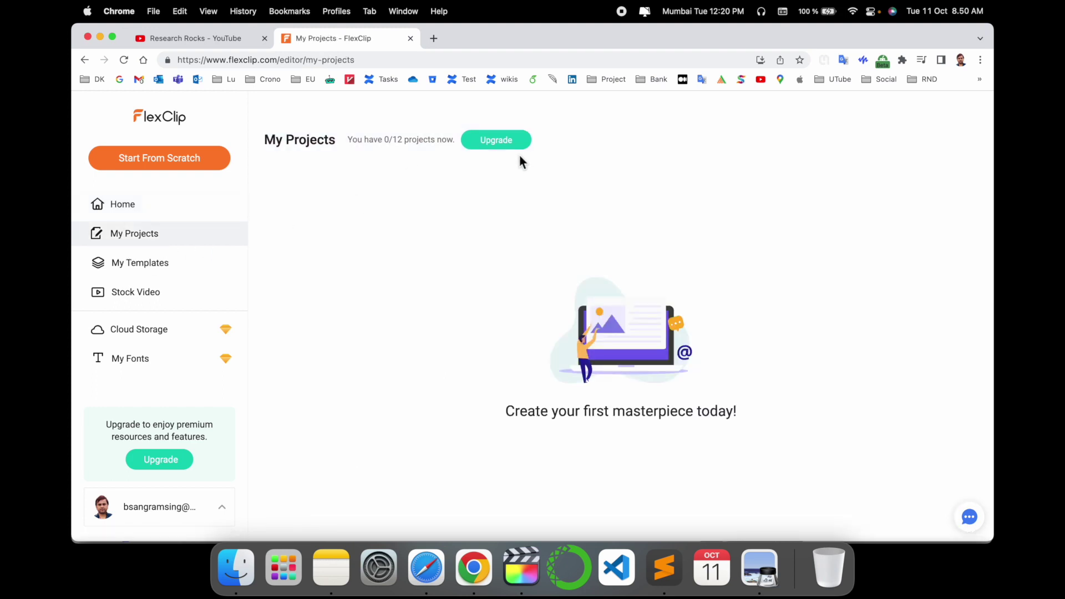
{"action": "left_click", "coordinate": [113, 208]}
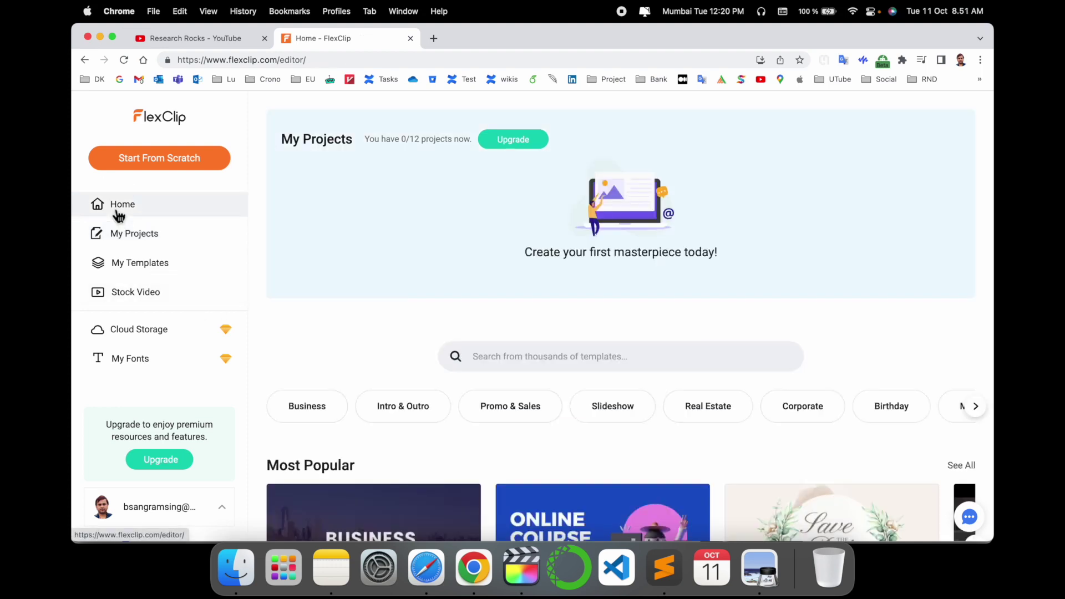
{"action": "left_click", "coordinate": [147, 274]}
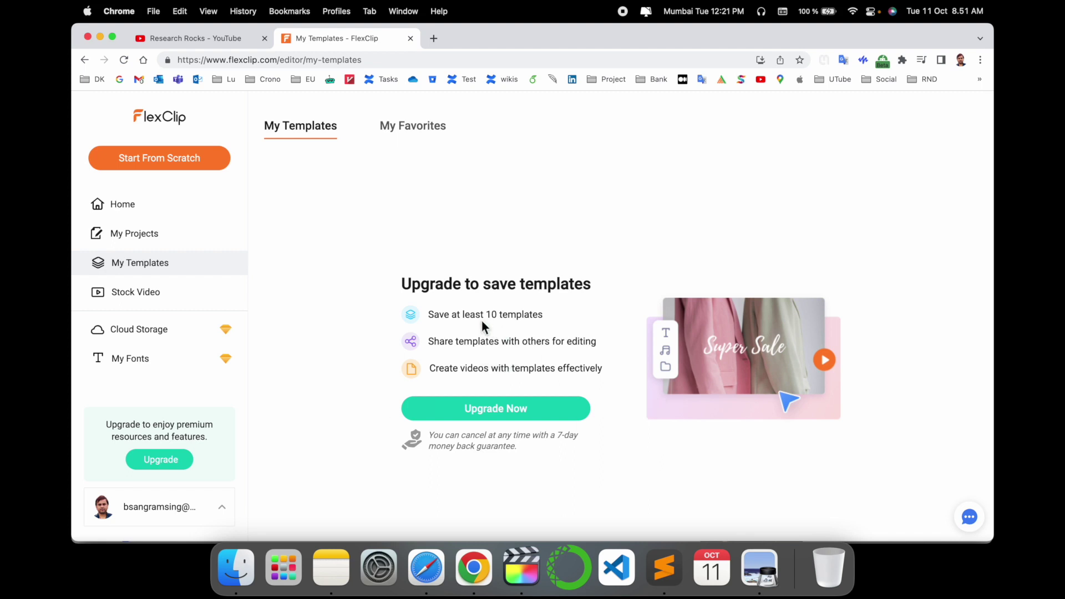
{"action": "left_click", "coordinate": [140, 294]}
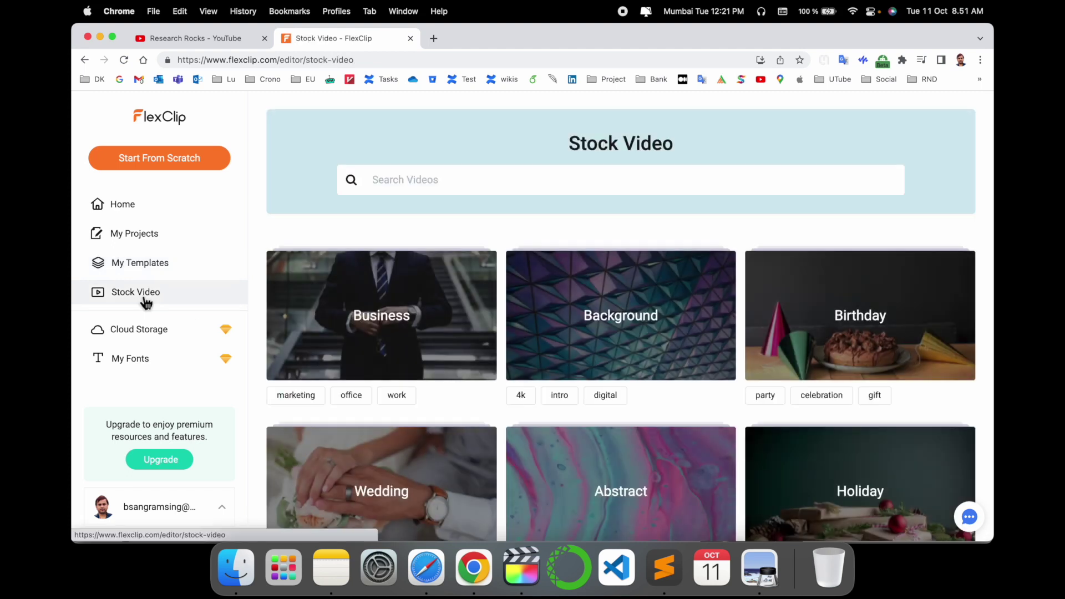
{"action": "left_click", "coordinate": [154, 339]}
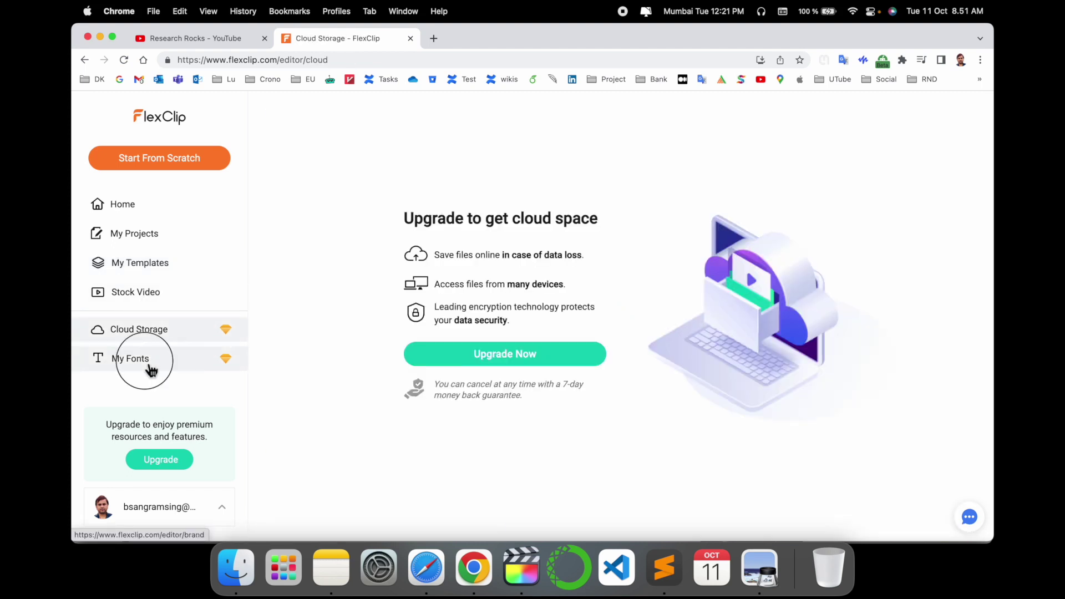
{"action": "left_click", "coordinate": [149, 366]}
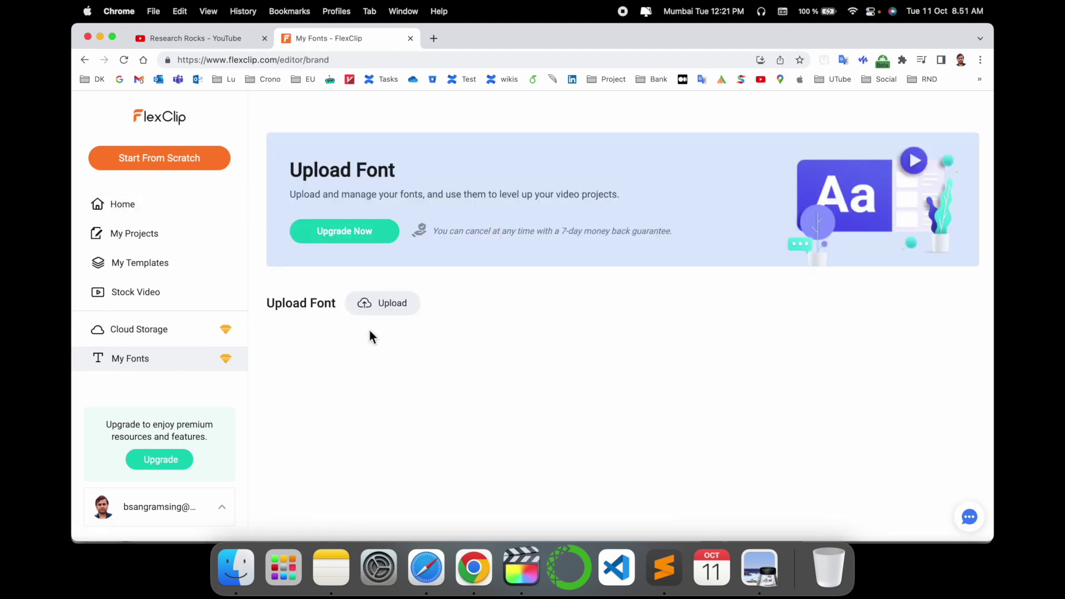
{"action": "left_click", "coordinate": [135, 212]}
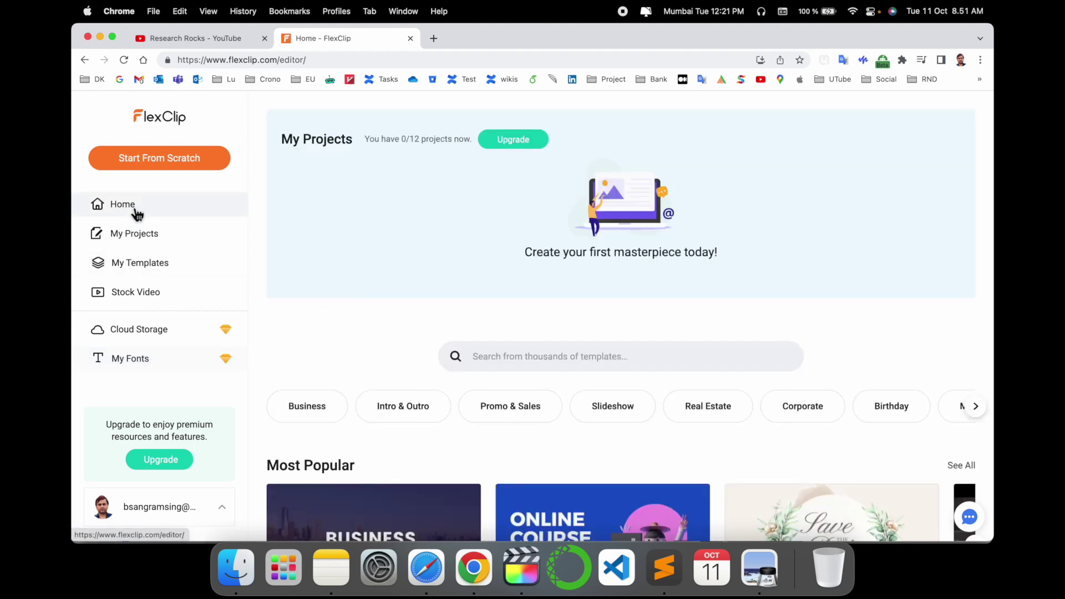
Step: Browse the Most Popular templates and start the Travel Memories Slideshow in timeline mode
{"action": "scroll", "coordinate": [444, 336], "scroll_direction": "down", "scroll_amount": 5}
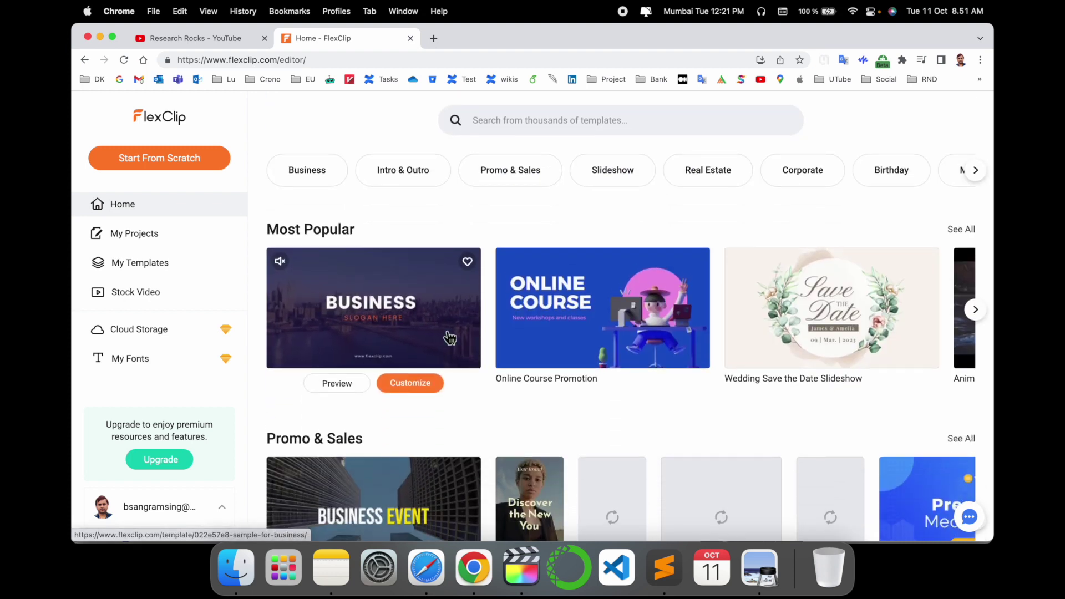
{"action": "scroll", "coordinate": [458, 333], "scroll_direction": "down", "scroll_amount": 3}
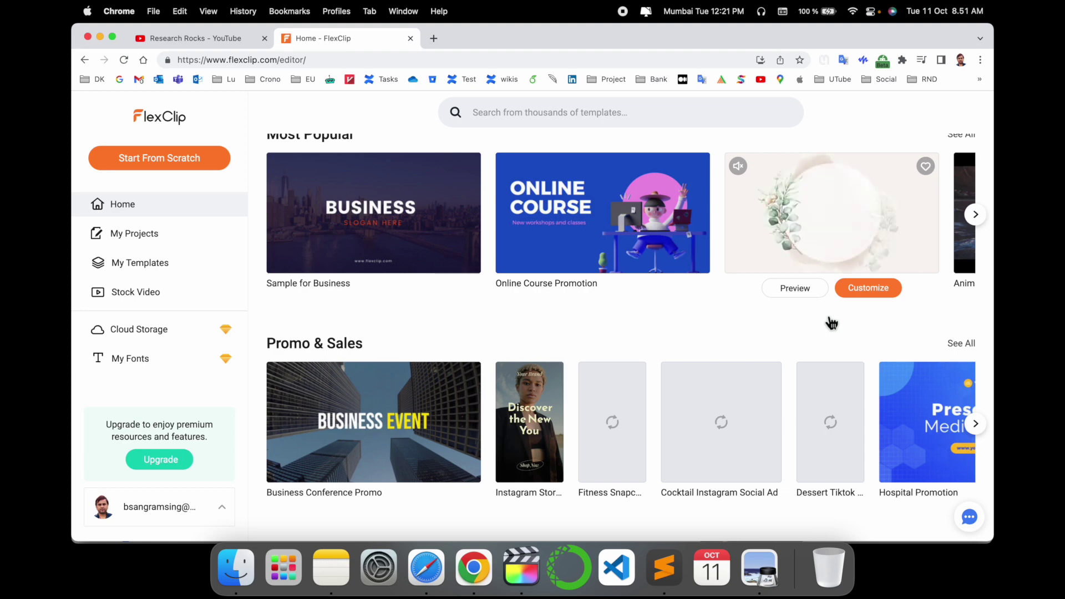
{"action": "left_click", "coordinate": [975, 216]}
{"action": "left_click", "coordinate": [984, 216]}
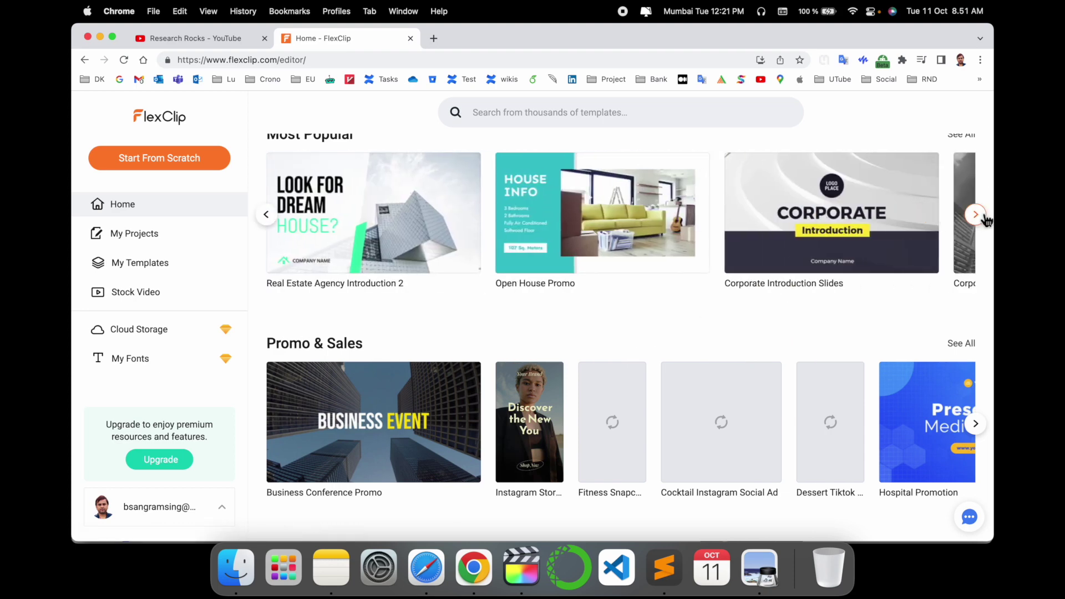
{"action": "left_click", "coordinate": [984, 216]}
{"action": "left_click", "coordinate": [984, 218]}
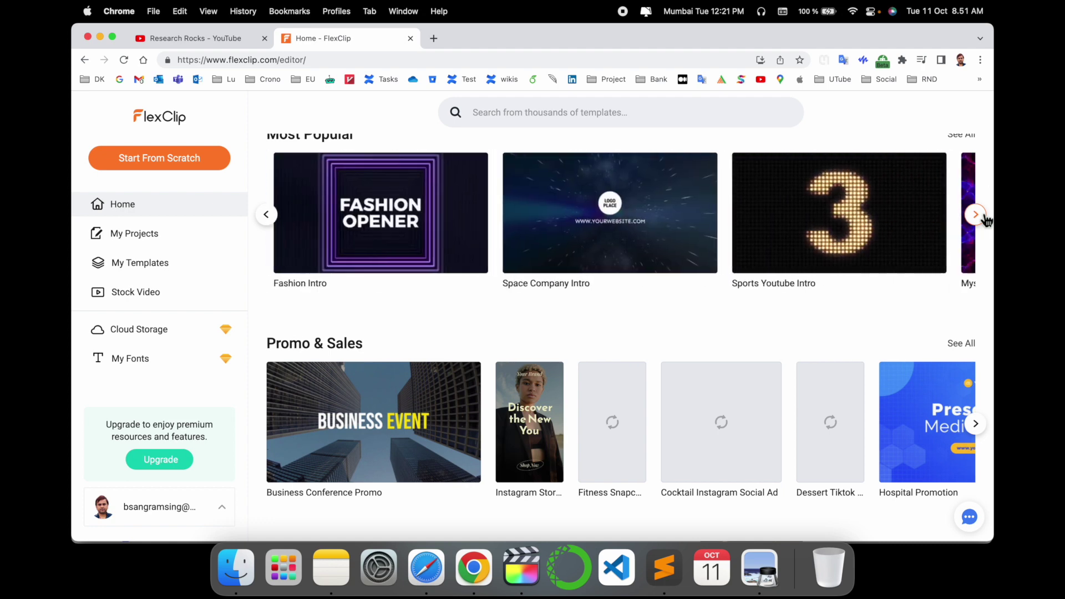
{"action": "scroll", "coordinate": [625, 374], "scroll_direction": "down", "scroll_amount": 7}
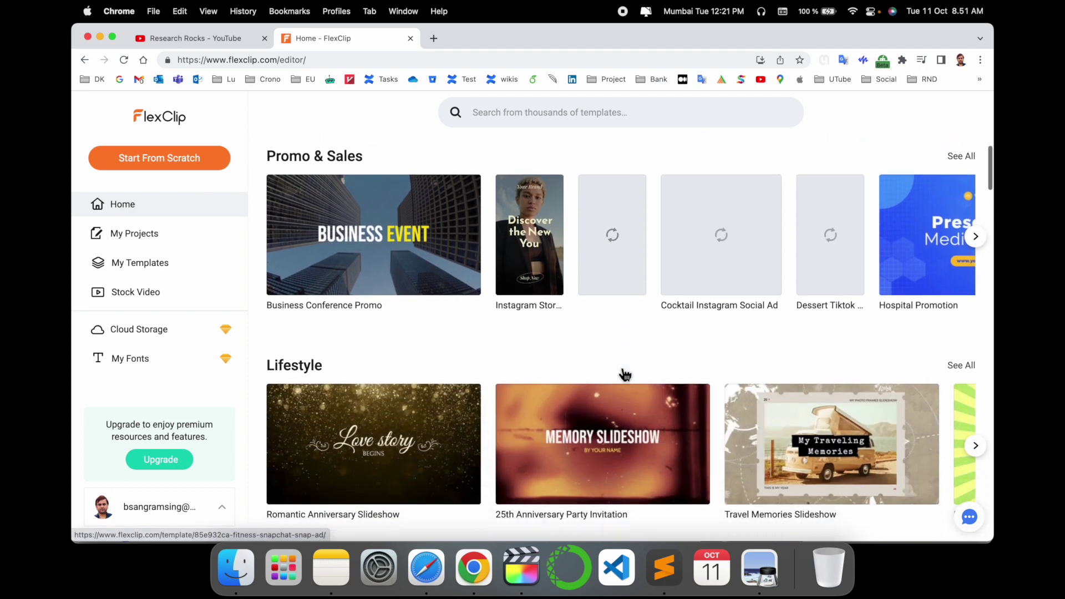
{"action": "scroll", "coordinate": [625, 377], "scroll_direction": "down", "scroll_amount": 3}
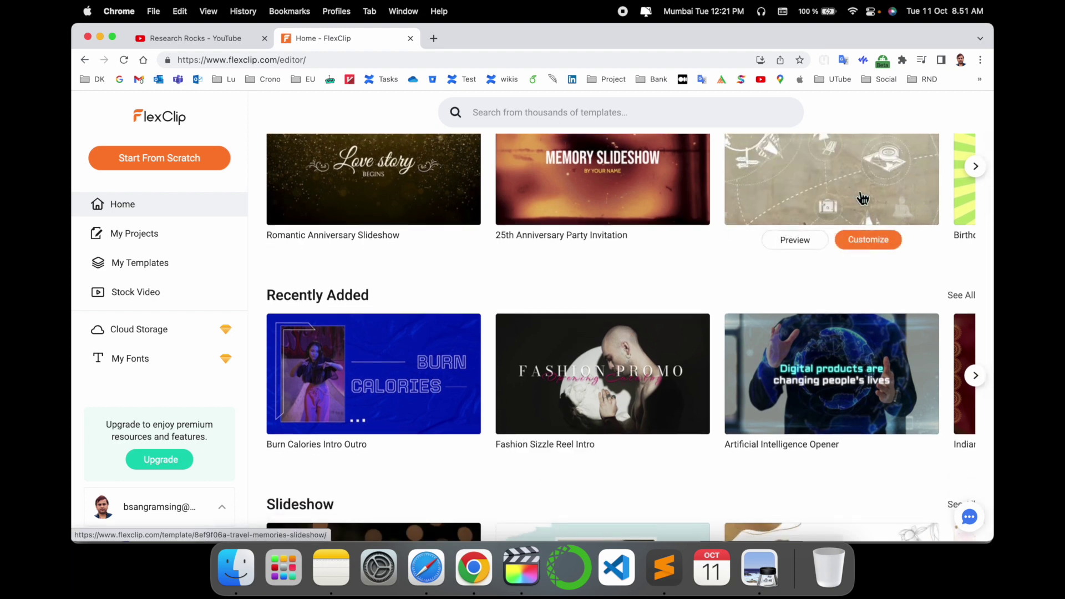
{"action": "scroll", "coordinate": [860, 222], "scroll_direction": "up", "scroll_amount": 3}
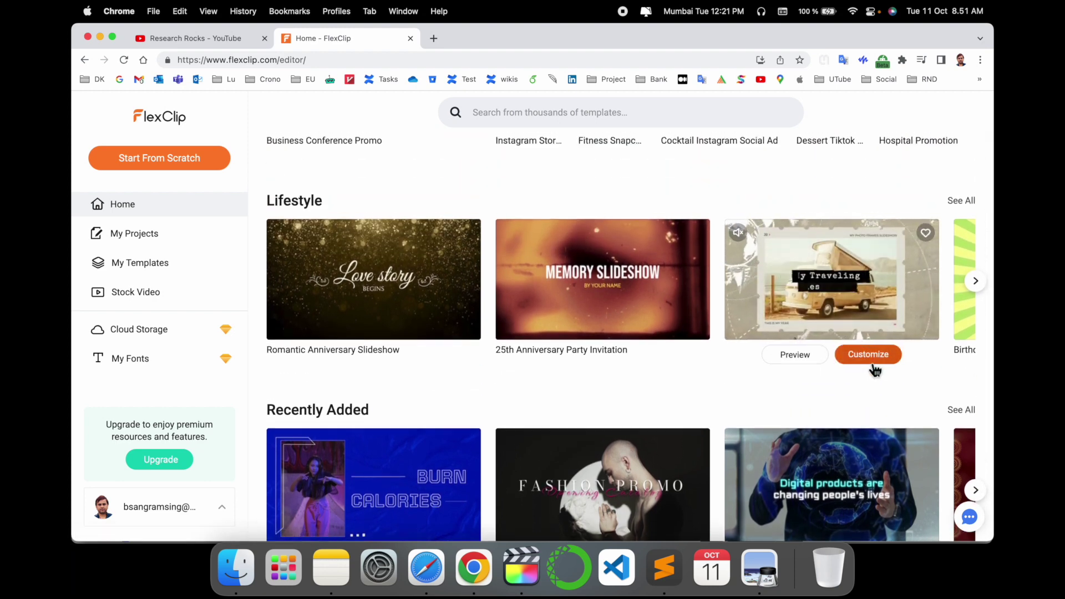
{"action": "left_click", "coordinate": [874, 365]}
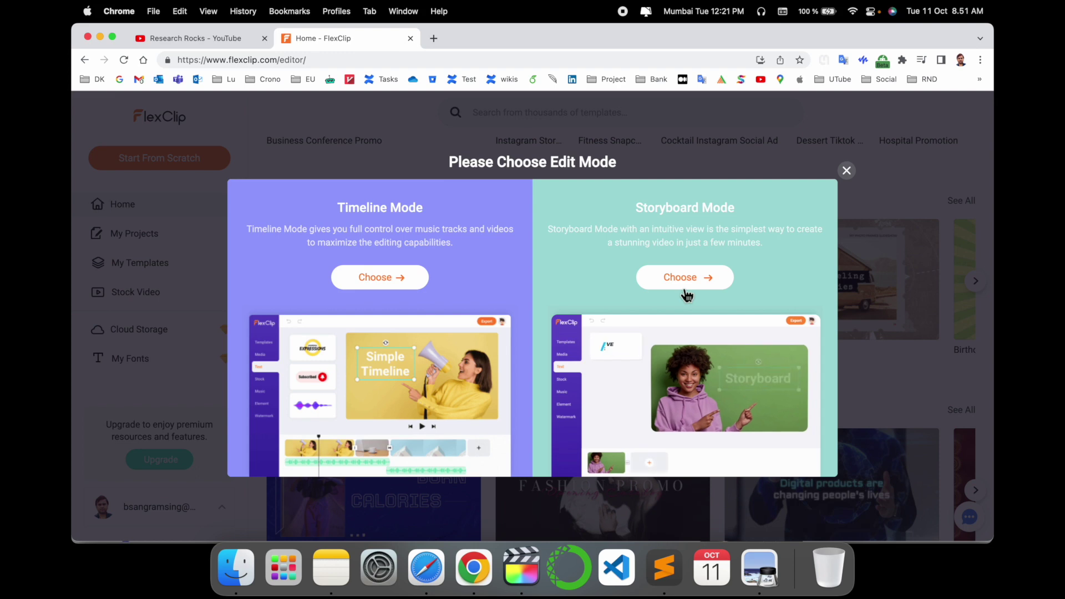
{"action": "left_click", "coordinate": [374, 278]}
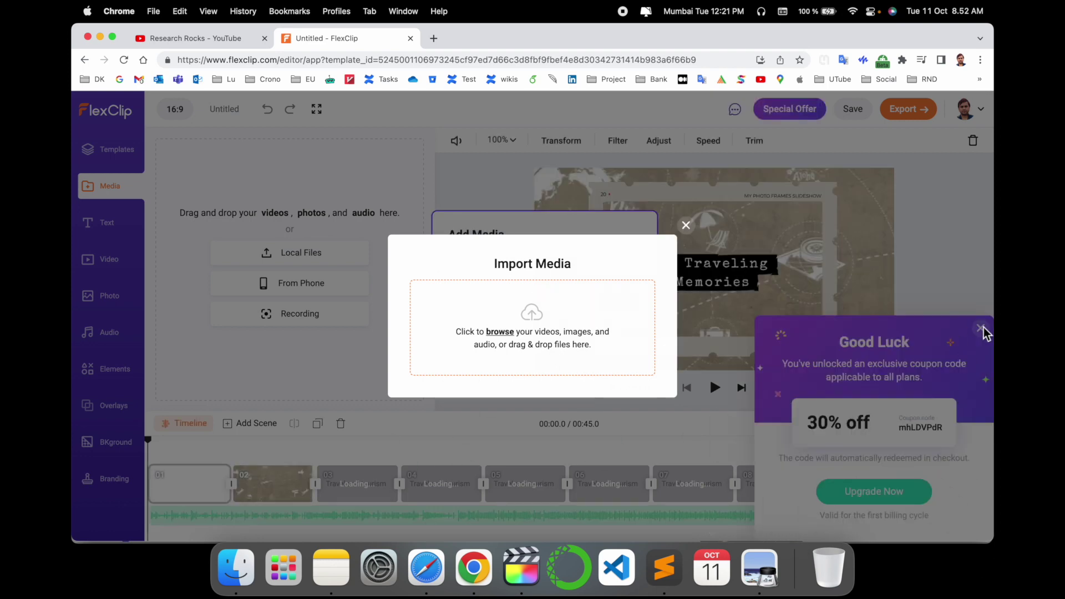
Step: Upload End of the video.mp4 from the Desktop LOGO folder and add it as a scene
{"action": "left_click", "coordinate": [506, 335]}
{"action": "left_click", "coordinate": [110, 115]}
{"action": "double_click", "coordinate": [519, 153]}
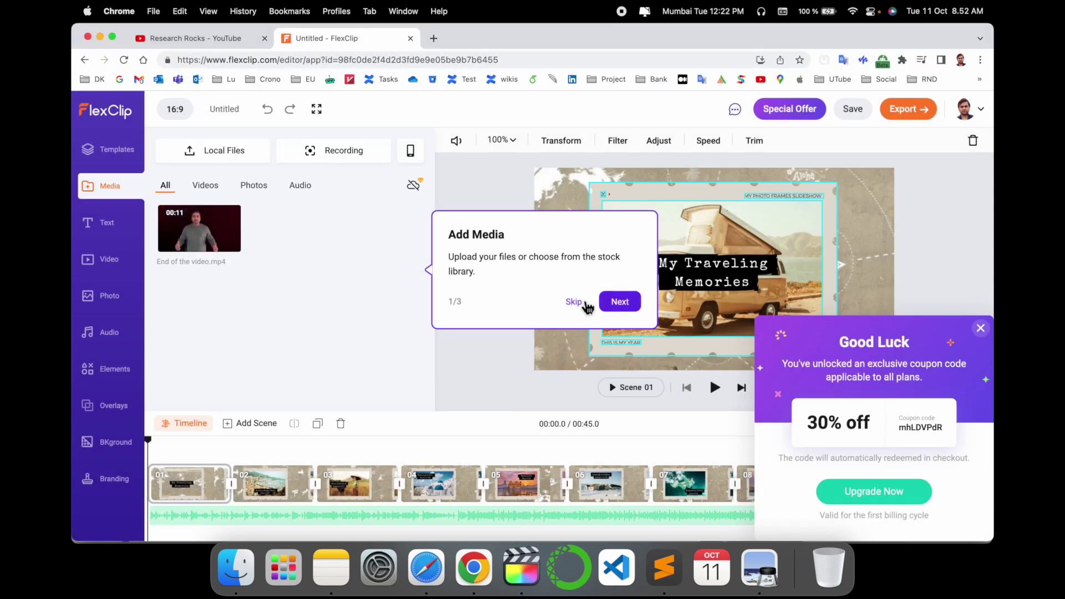
{"action": "left_click", "coordinate": [573, 302]}
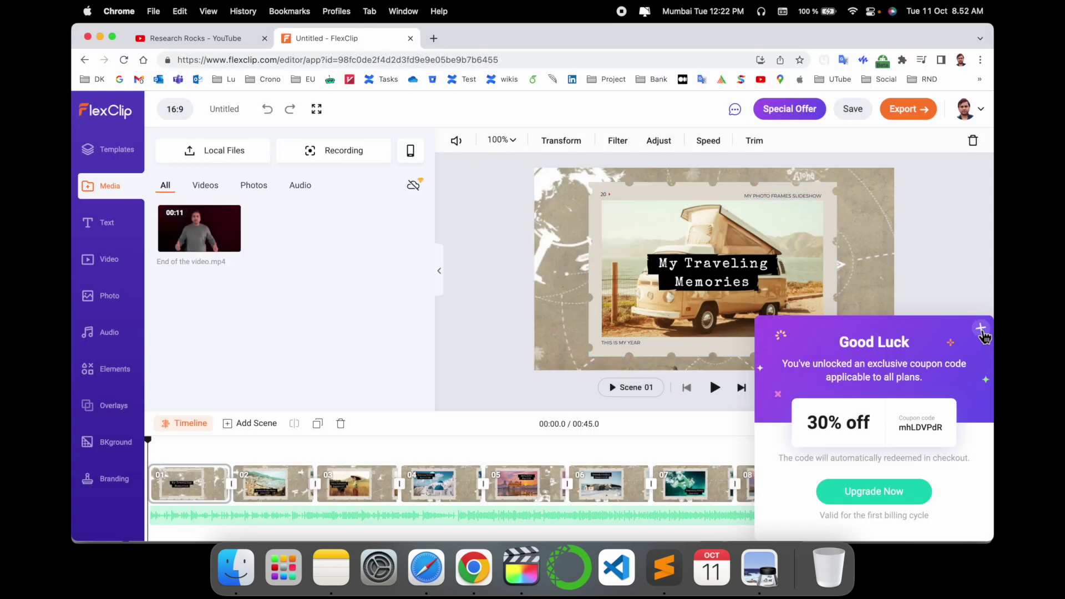
{"action": "left_click", "coordinate": [981, 331]}
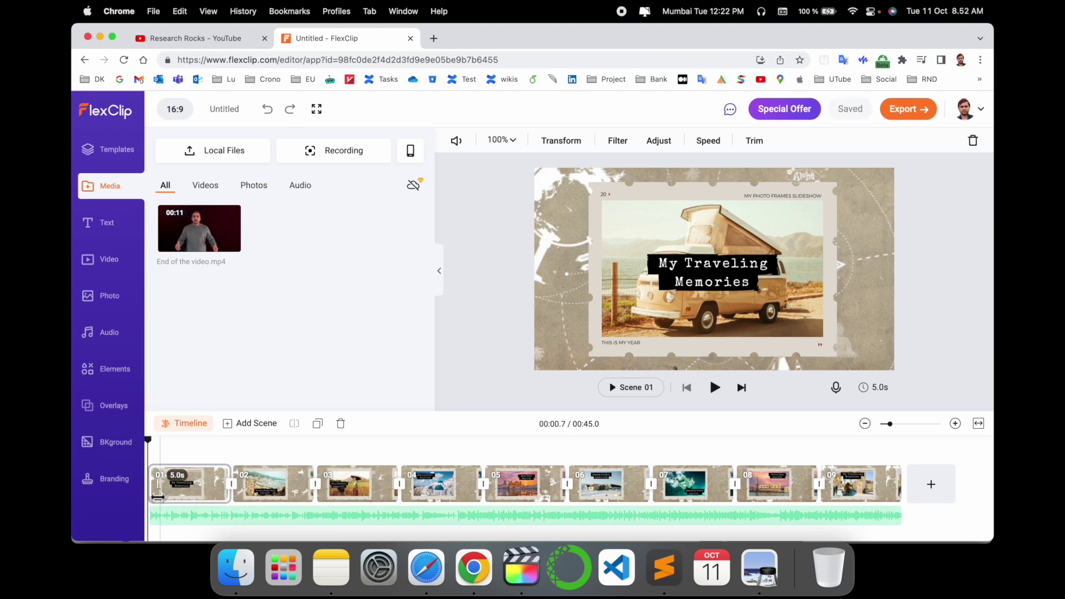
{"action": "left_click", "coordinate": [206, 239]}
Step: Select and delete all template scenes, leaving only the uploaded clip
{"action": "left_click", "coordinate": [709, 484]}
{"action": "left_click", "coordinate": [624, 493]}
{"action": "left_click", "coordinate": [505, 502]}
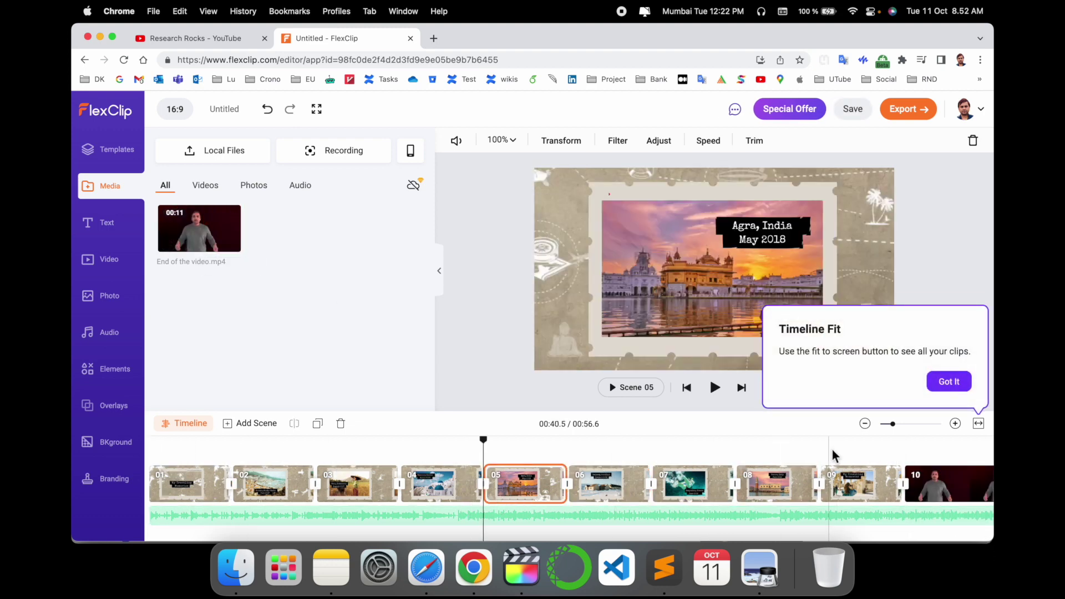
{"action": "left_click", "coordinate": [747, 481]}
{"action": "left_click", "coordinate": [193, 484]}
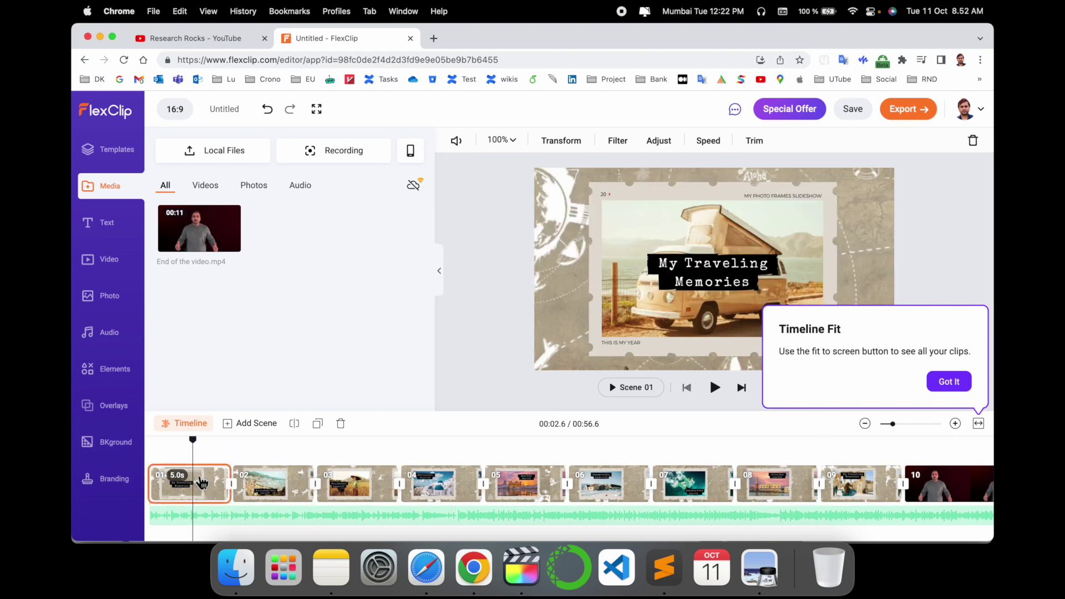
{"action": "left_click", "coordinate": [341, 425]}
{"action": "left_click", "coordinate": [341, 424]}
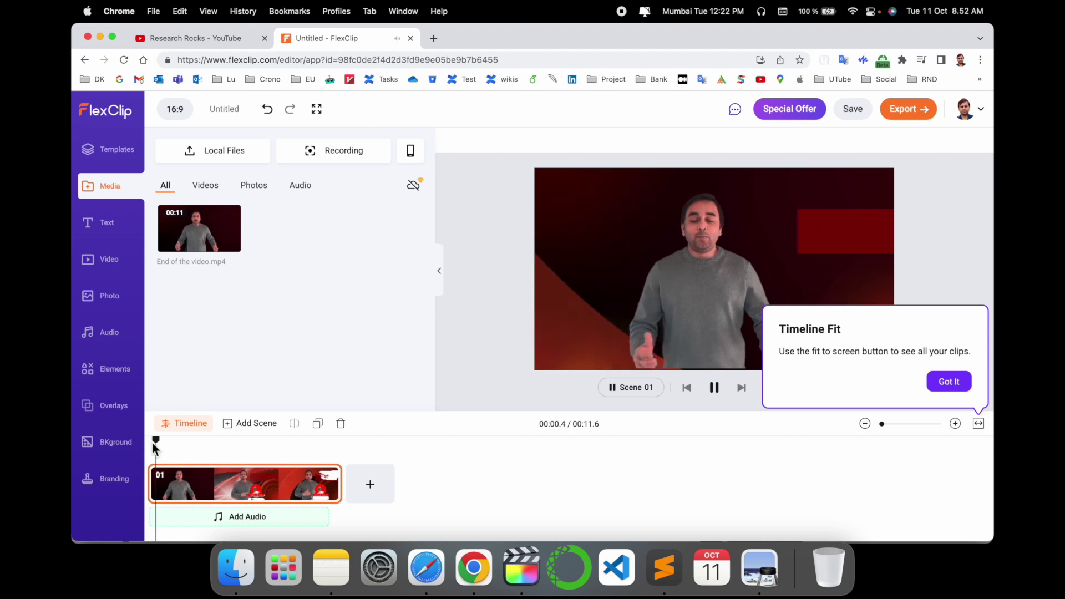
{"action": "left_click", "coordinate": [949, 382]}
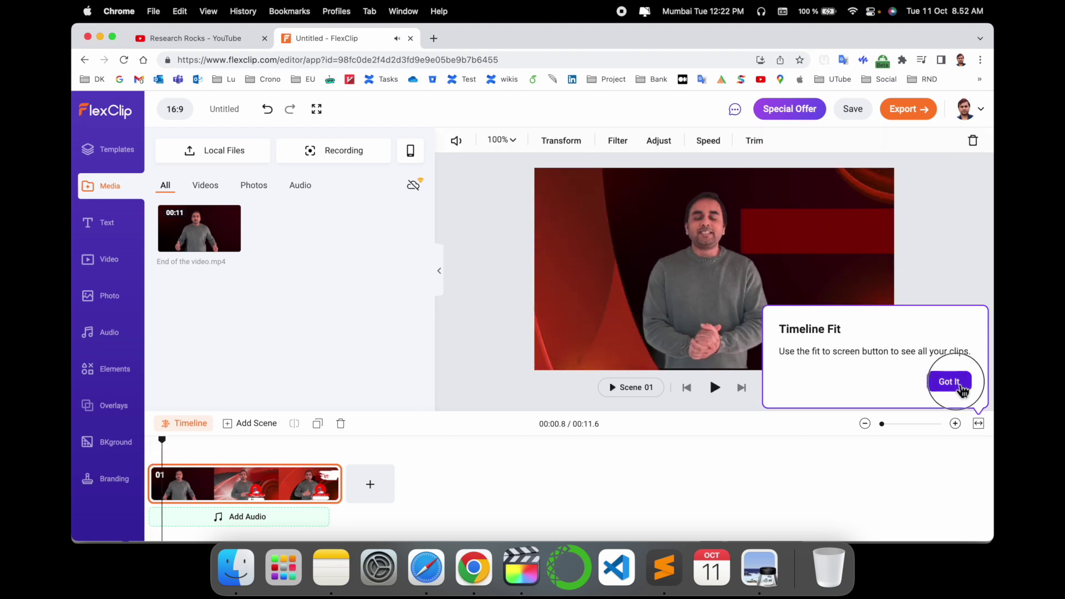
Step: Add the Subscribed social media badge and shrink it to a small size
{"action": "left_click", "coordinate": [109, 238]}
{"action": "scroll", "coordinate": [279, 301], "scroll_direction": "down", "scroll_amount": 5}
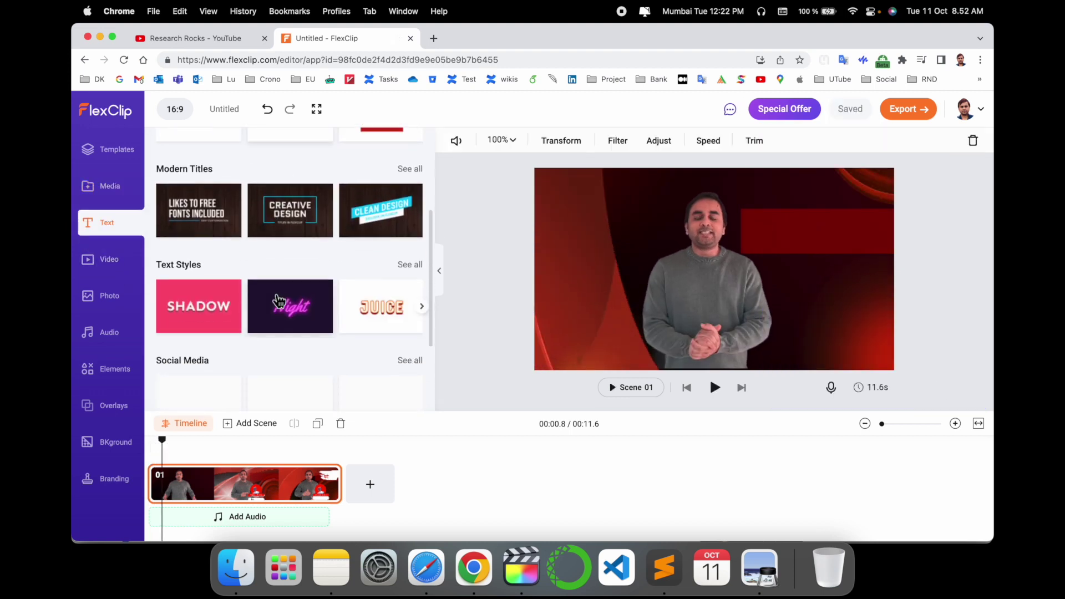
{"action": "scroll", "coordinate": [279, 301], "scroll_direction": "down", "scroll_amount": 5}
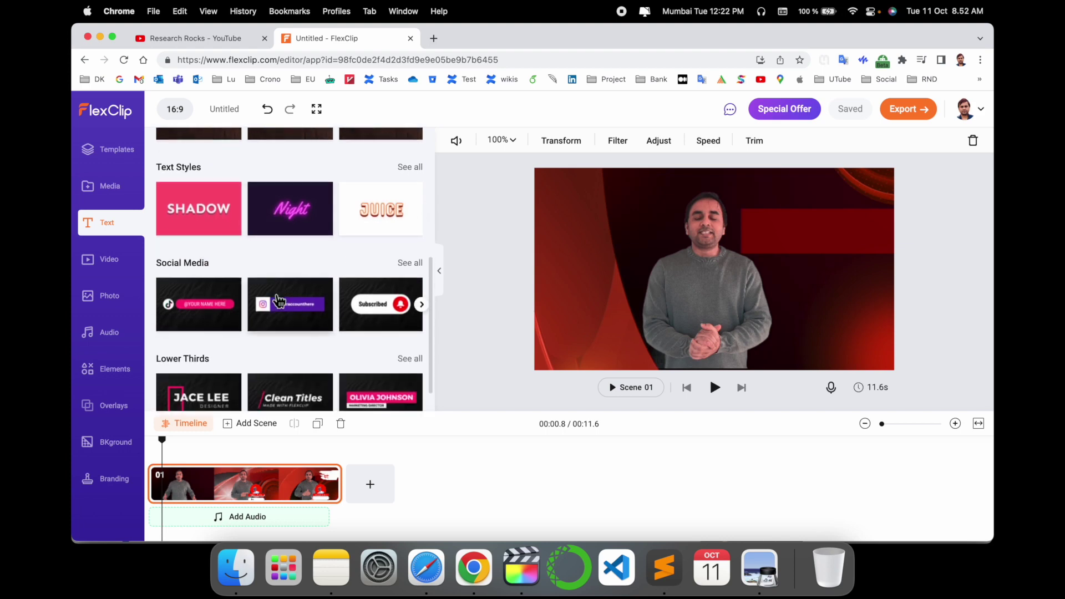
{"action": "scroll", "coordinate": [273, 302], "scroll_direction": "up", "scroll_amount": 1}
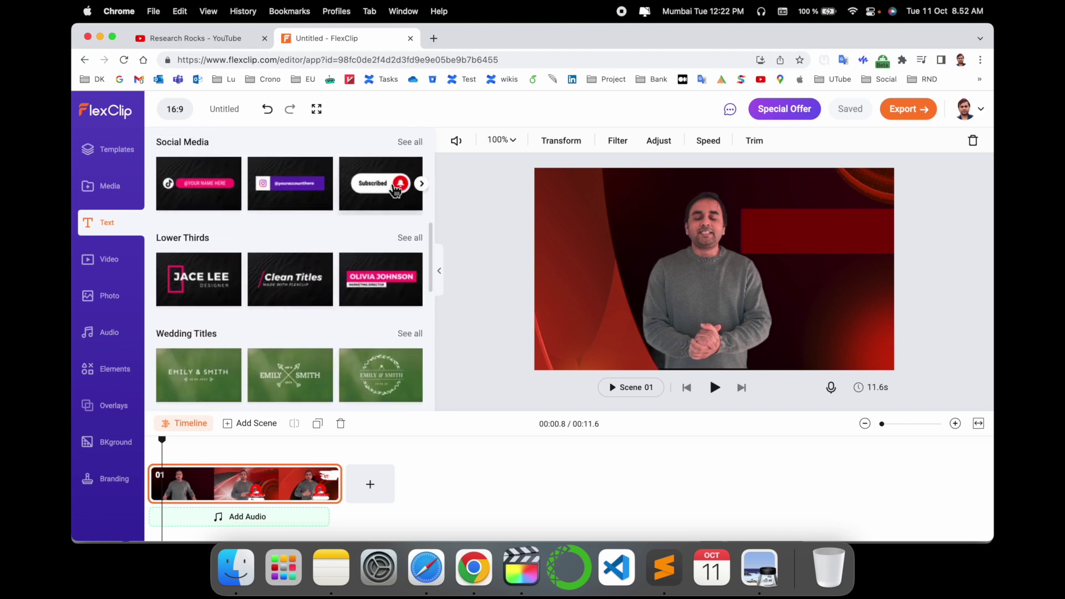
{"action": "scroll", "coordinate": [397, 221], "scroll_direction": "up", "scroll_amount": 2}
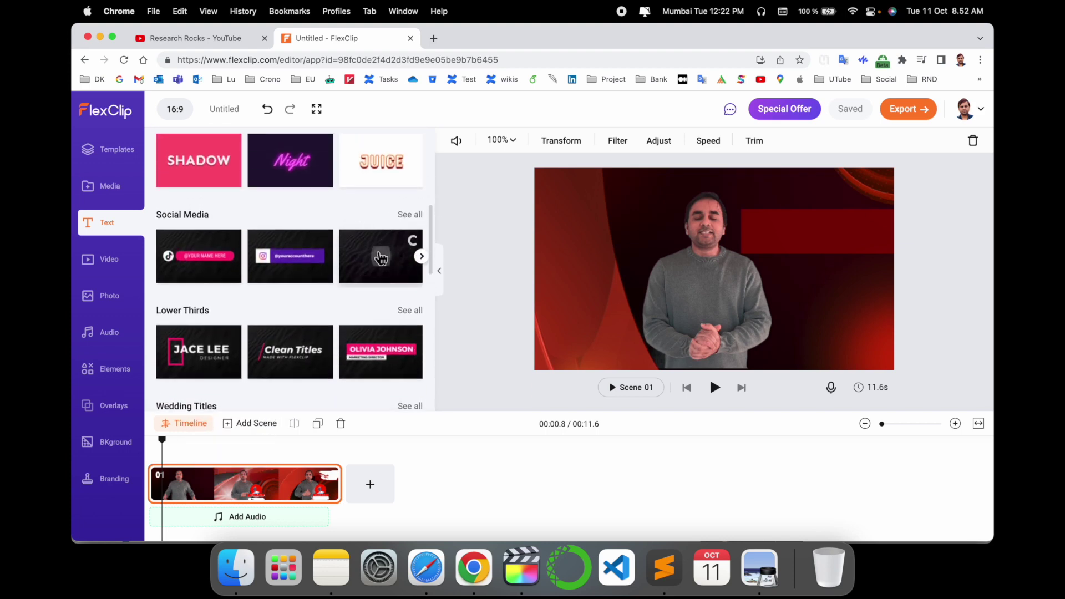
{"action": "left_click", "coordinate": [383, 260]}
{"action": "left_click_drag", "start_coordinate": [793, 233], "coordinate": [850, 350]}
{"action": "left_click", "coordinate": [464, 357]}
Step: Add the Clean Design text title to the video
{"action": "scroll", "coordinate": [420, 339], "scroll_direction": "up", "scroll_amount": 5}
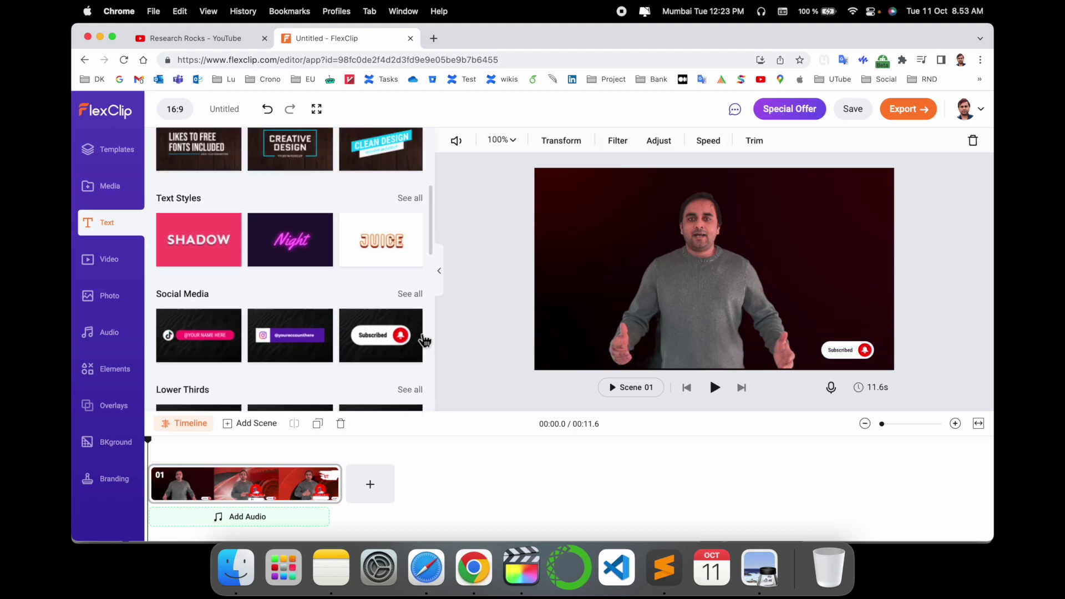
{"action": "scroll", "coordinate": [420, 339], "scroll_direction": "down", "scroll_amount": 3}
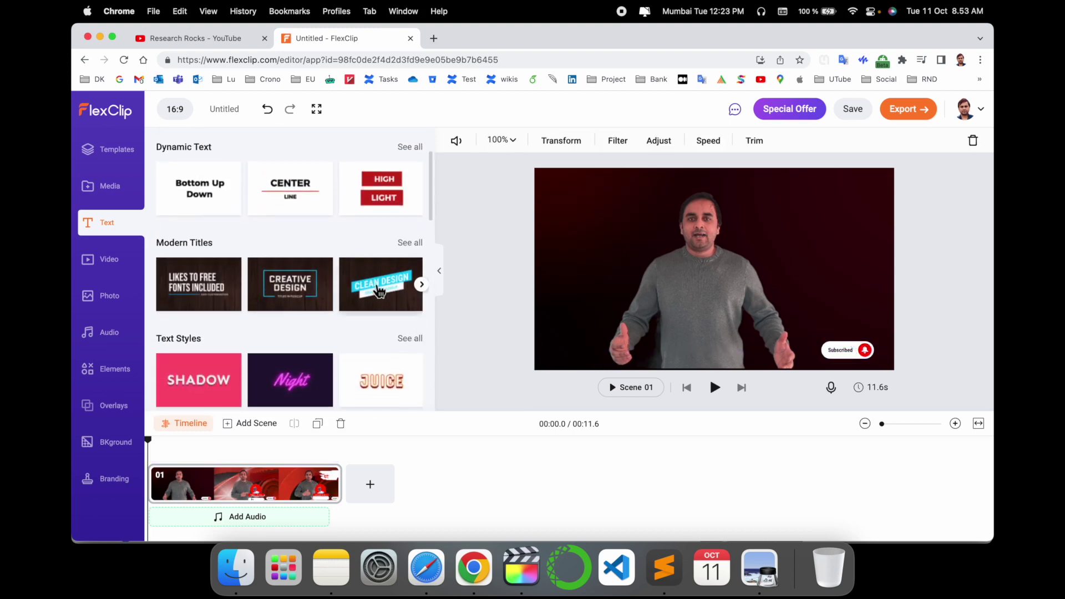
{"action": "left_click", "coordinate": [380, 290]}
Step: Retype the title as 'Research' over 'Rocks' and shorten its timeline duration
{"action": "left_click_drag", "start_coordinate": [706, 259], "coordinate": [624, 302]}
{"action": "double_click", "coordinate": [625, 302]}
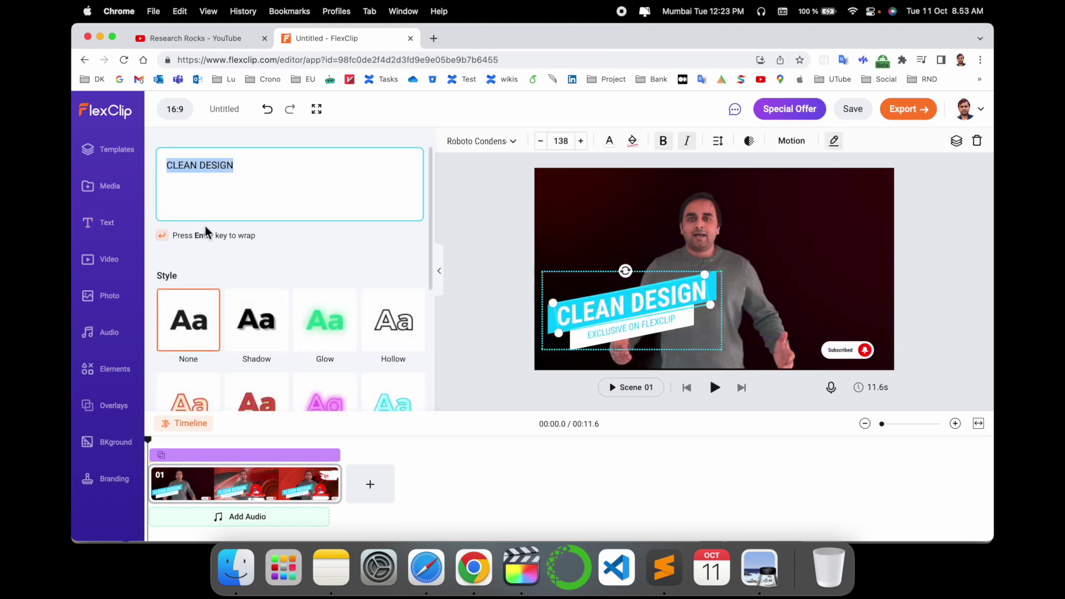
{"action": "type", "text": "Research"}
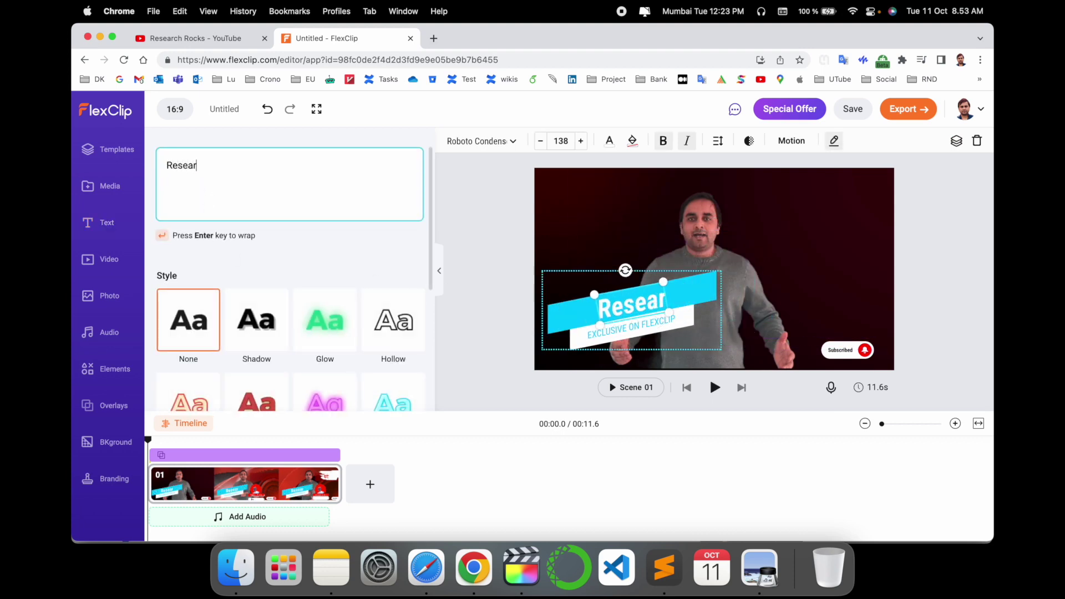
{"action": "double_click", "coordinate": [624, 324]}
{"action": "type", "text": "Rocks"}
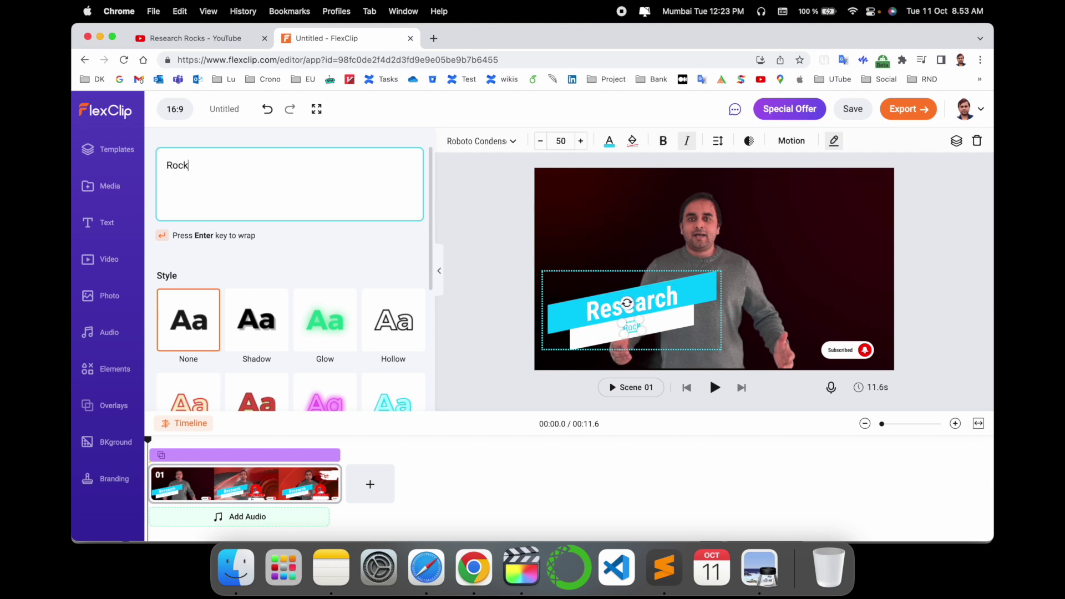
{"action": "left_click", "coordinate": [623, 387]}
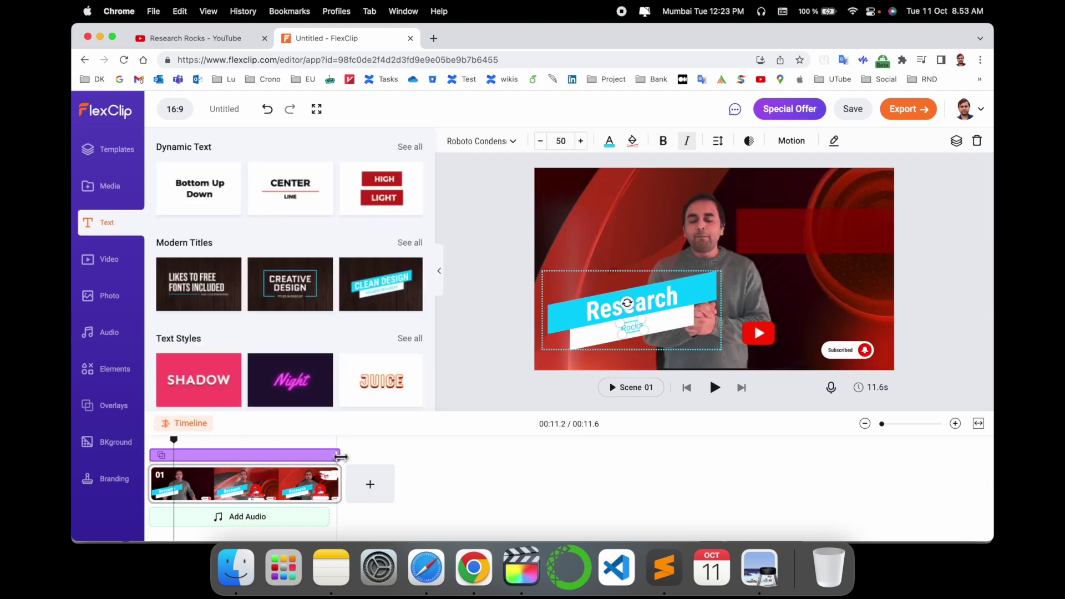
{"action": "left_click", "coordinate": [198, 461]}
{"action": "left_click_drag", "start_coordinate": [199, 461], "coordinate": [176, 458]}
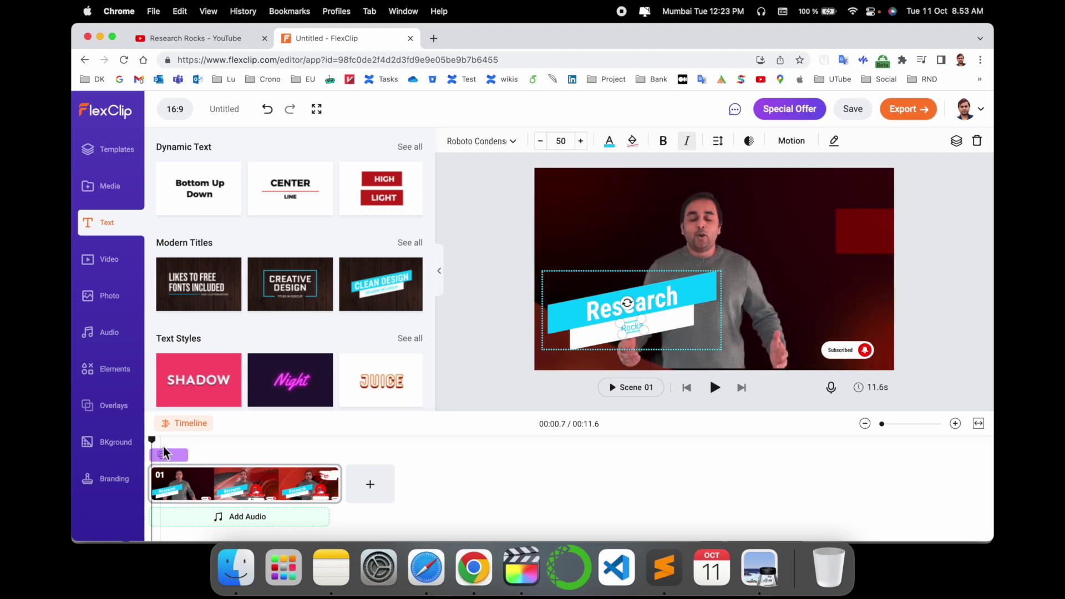
Step: Shrink the Research Rocks title and place it in the lower-left corner
{"action": "left_click", "coordinate": [593, 323]}
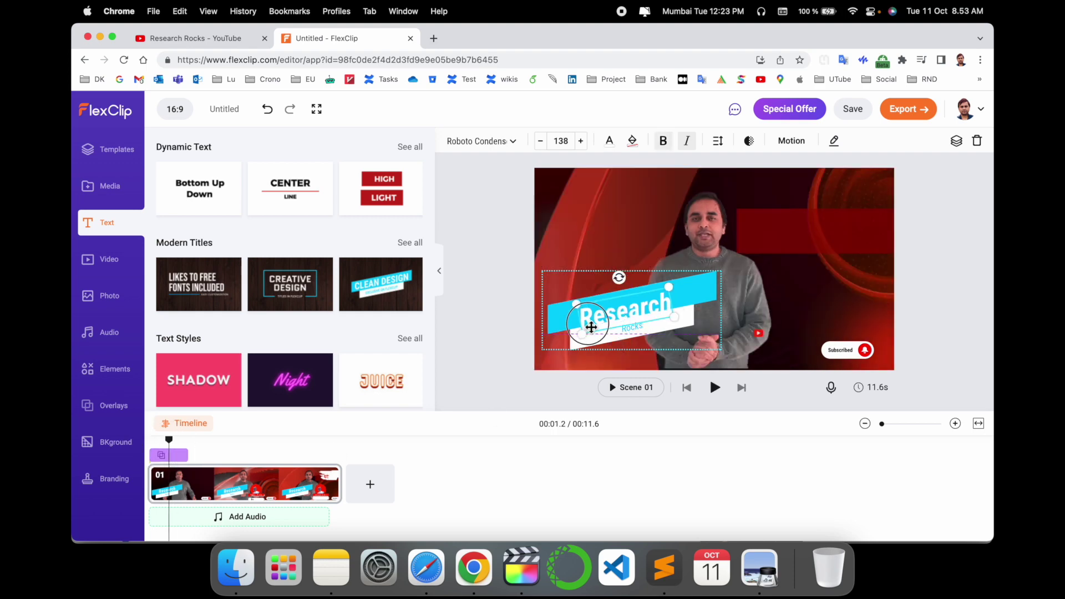
{"action": "left_click", "coordinate": [721, 271]}
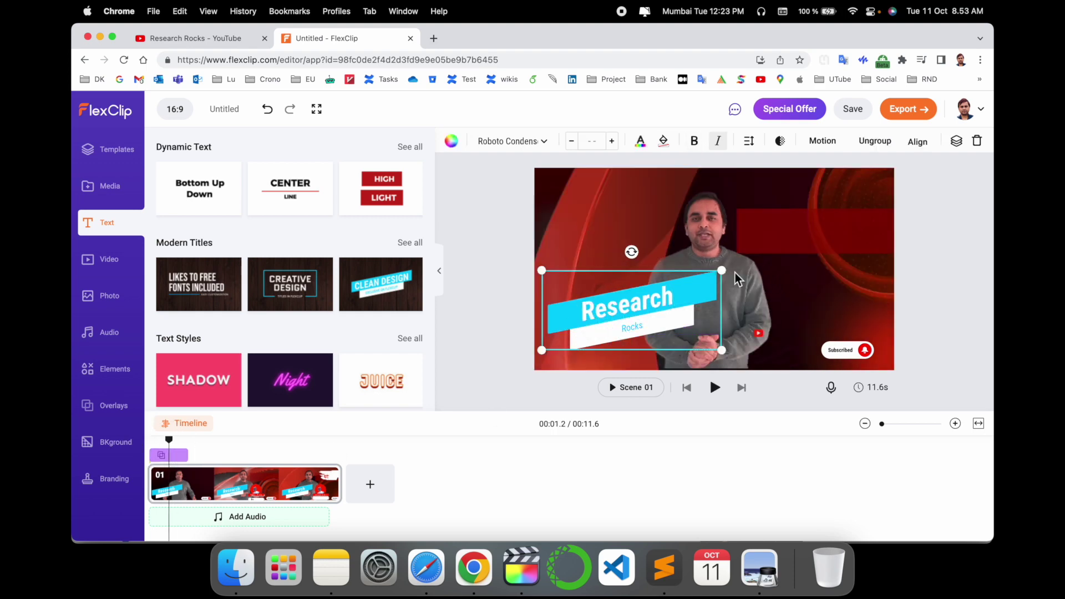
{"action": "left_click_drag", "start_coordinate": [723, 270], "coordinate": [630, 311]}
{"action": "left_click", "coordinate": [564, 355]}
{"action": "left_click", "coordinate": [610, 318]}
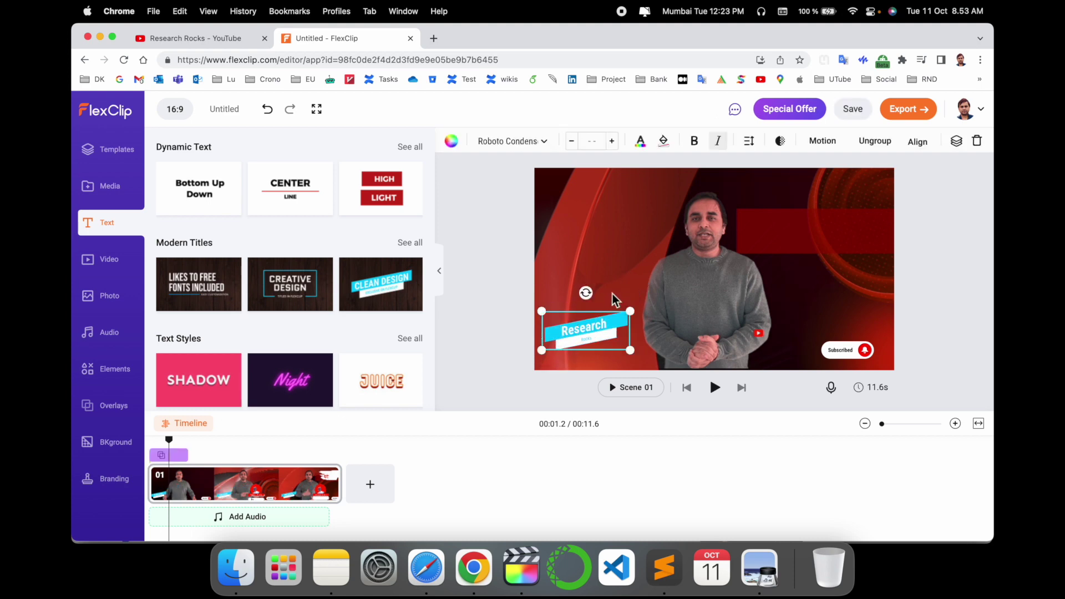
{"action": "left_click_drag", "start_coordinate": [615, 320], "coordinate": [616, 333]}
{"action": "left_click", "coordinate": [306, 444]}
Step: Drag the 0:31 Holiday beach stock clip into the timeline after scene 01, staying on the editor
{"action": "left_click", "coordinate": [142, 261]}
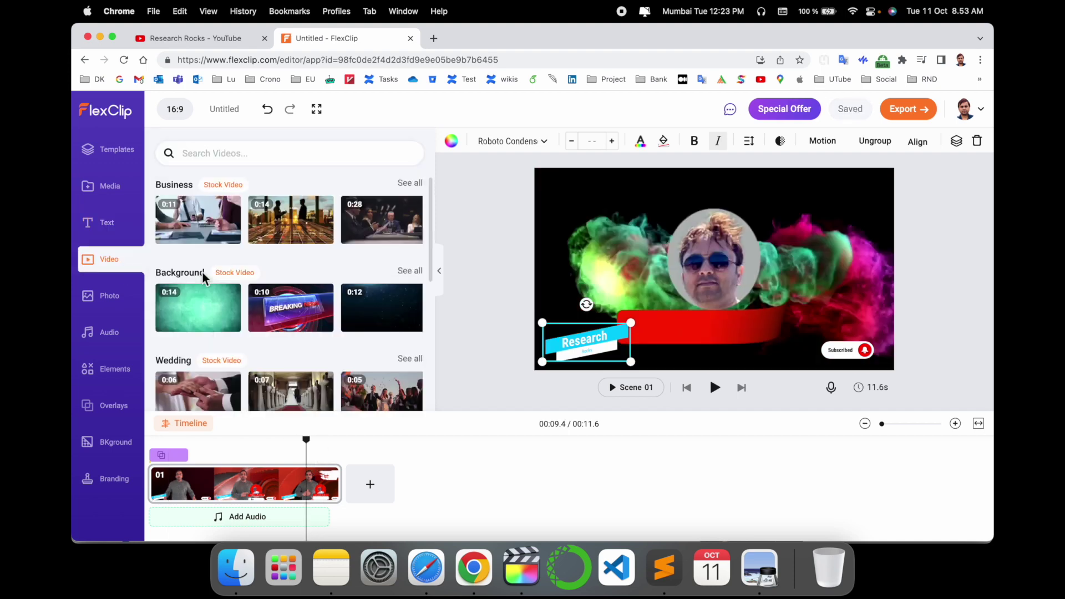
{"action": "scroll", "coordinate": [220, 277], "scroll_direction": "down", "scroll_amount": 4}
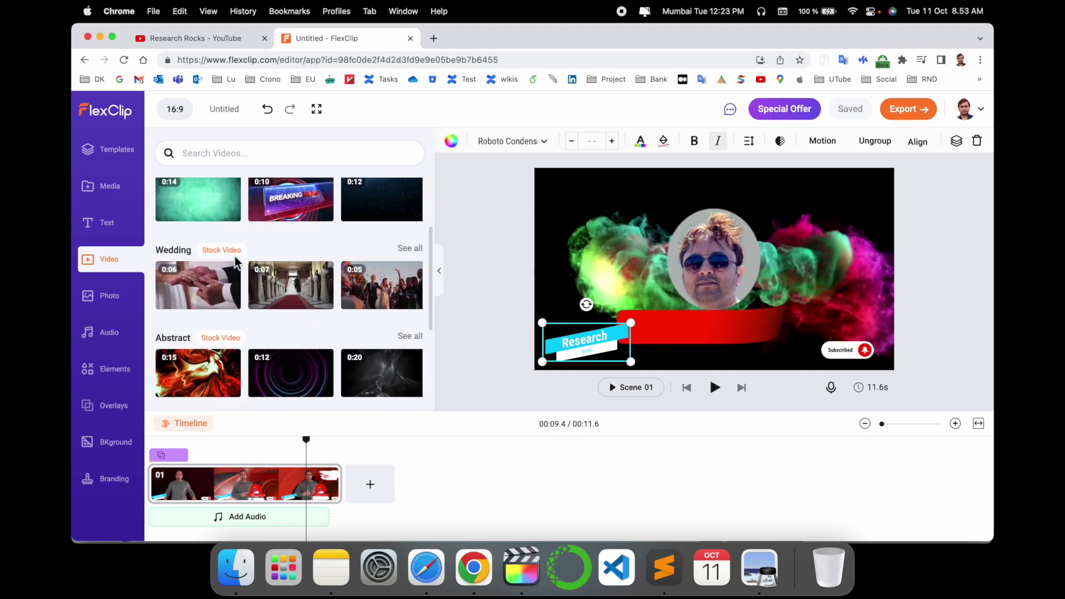
{"action": "scroll", "coordinate": [363, 300], "scroll_direction": "down", "scroll_amount": 3}
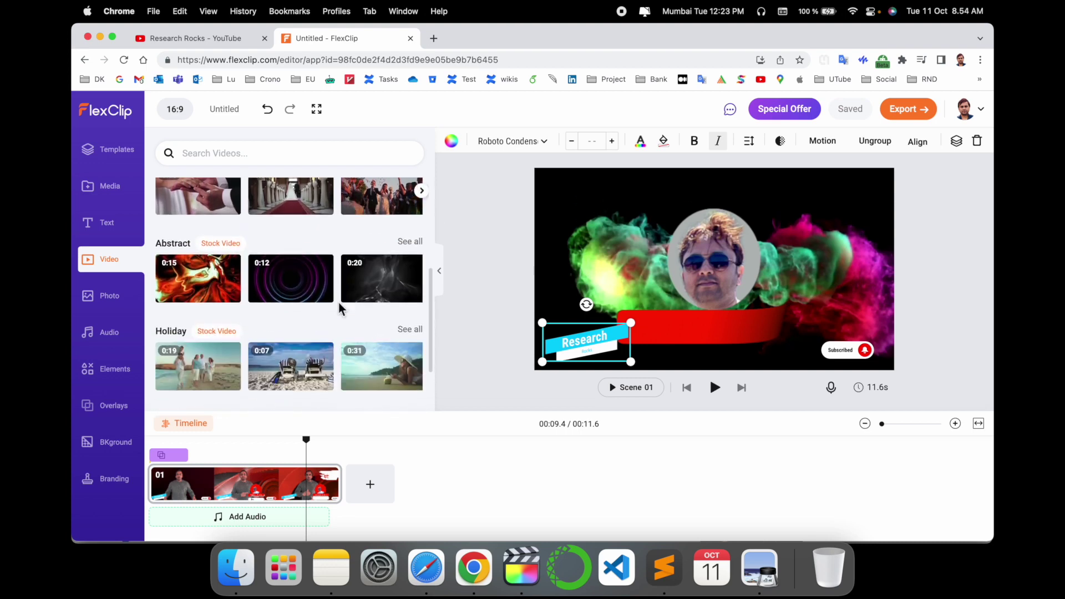
{"action": "scroll", "coordinate": [302, 351], "scroll_direction": "down", "scroll_amount": 2}
{"action": "left_click_drag", "start_coordinate": [378, 277], "coordinate": [442, 507]}
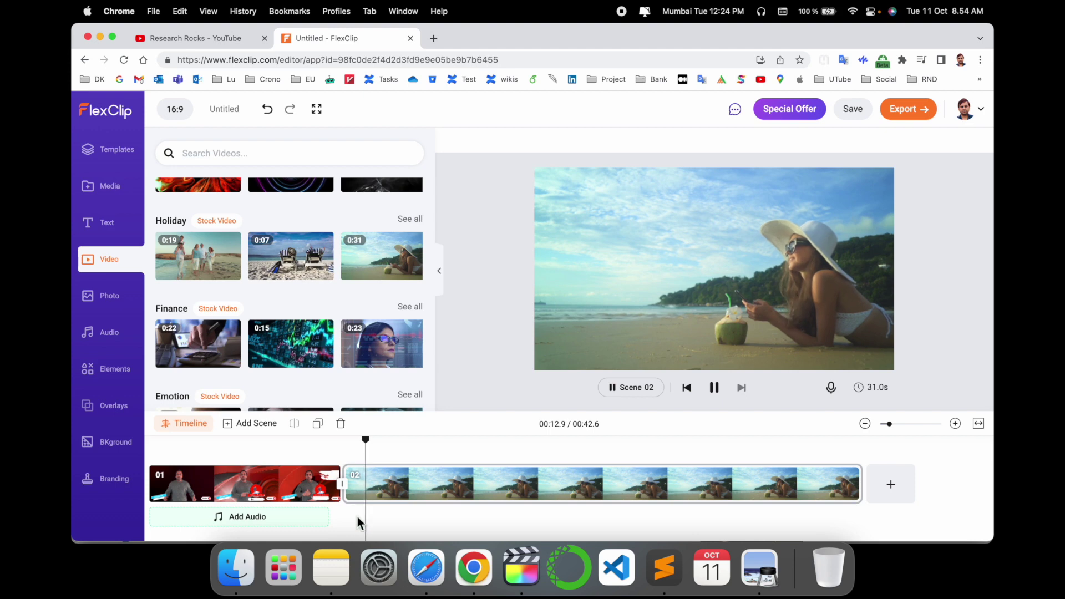
{"action": "scroll", "coordinate": [460, 517], "scroll_direction": "left", "scroll_amount": 5}
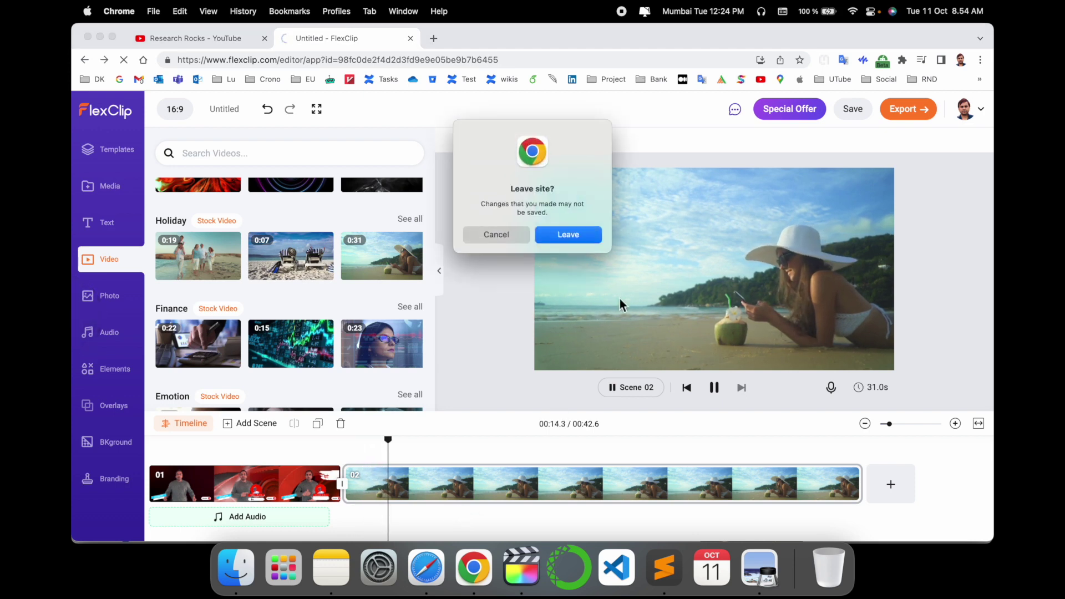
{"action": "left_click", "coordinate": [495, 236]}
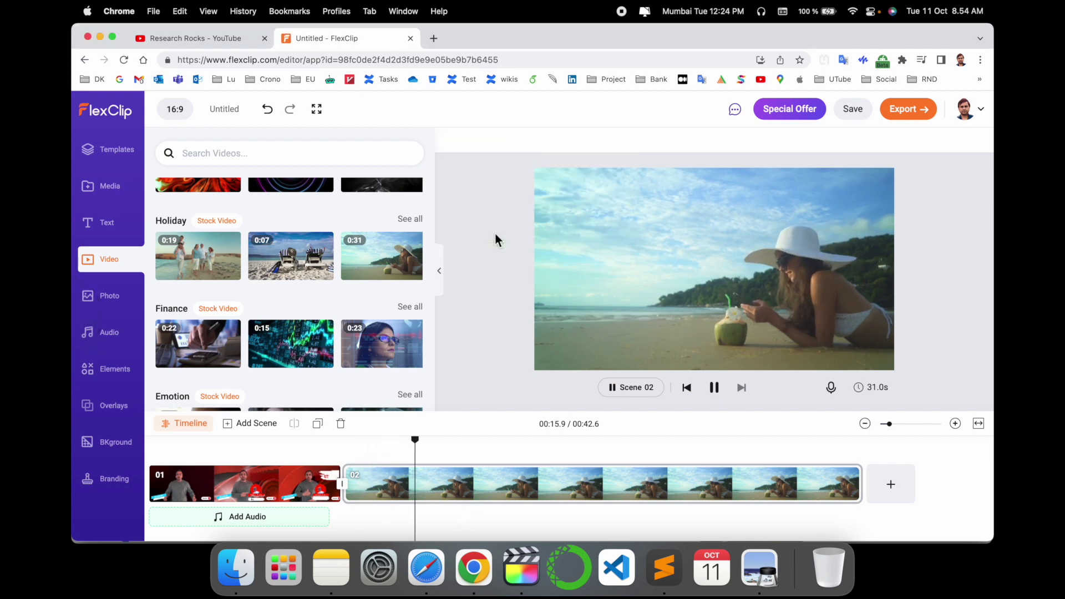
{"action": "left_click", "coordinate": [498, 430]}
{"action": "left_click", "coordinate": [105, 295]}
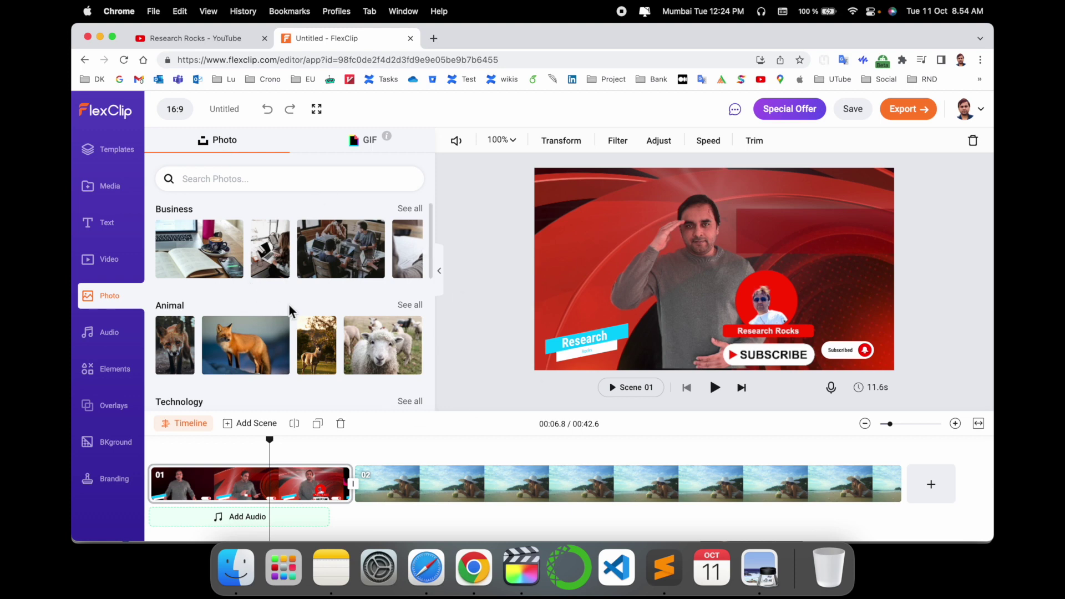
Step: Drag the Fashion photo of the woman with shopping bags in as scene 02
{"action": "scroll", "coordinate": [289, 305], "scroll_direction": "down", "scroll_amount": 2}
{"action": "scroll", "coordinate": [251, 375], "scroll_direction": "down", "scroll_amount": 5}
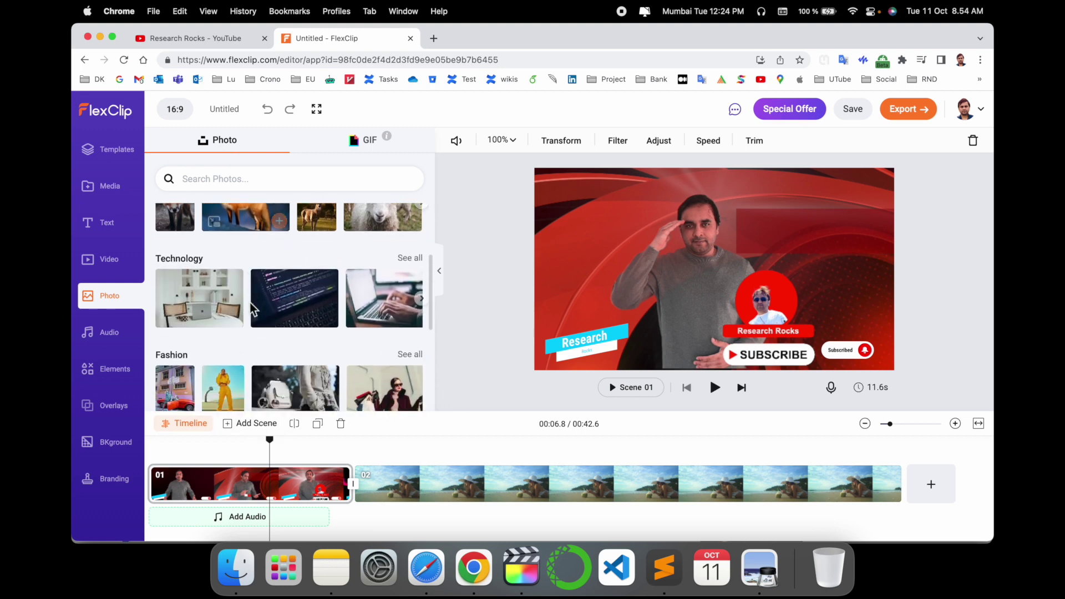
{"action": "left_click_drag", "start_coordinate": [383, 286], "coordinate": [361, 508]}
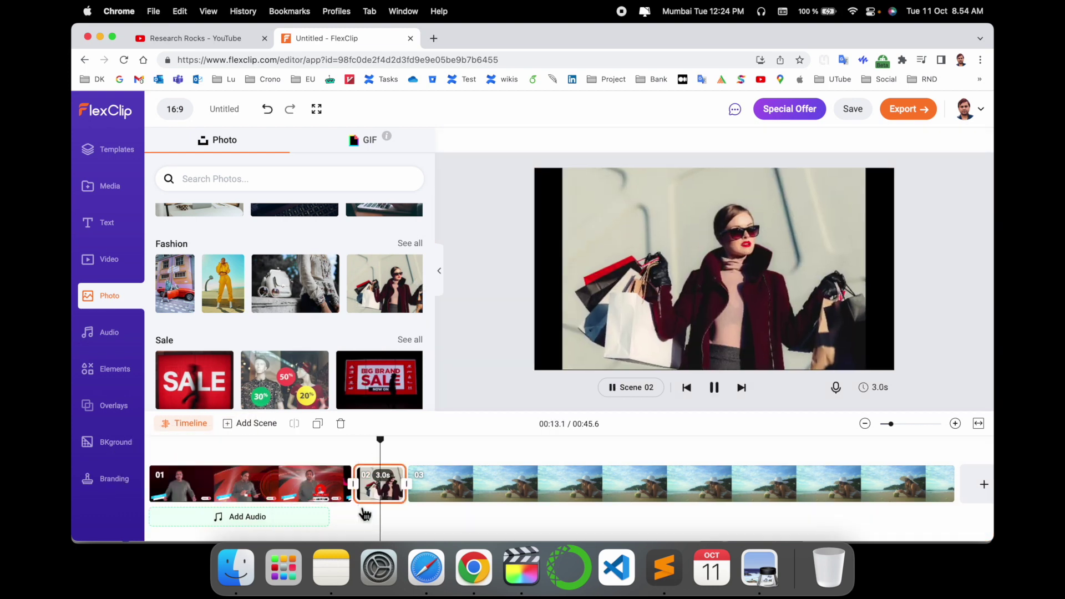
Step: Add Lucky Day - Instrumental as background music under the video
{"action": "left_click", "coordinate": [104, 332]}
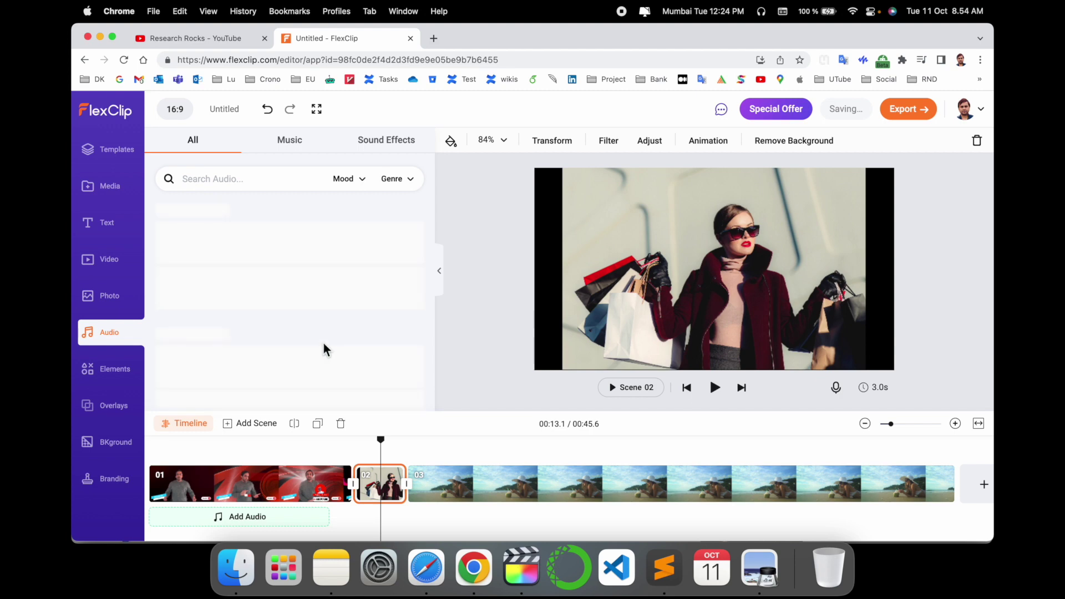
{"action": "mouse_move", "coordinate": [220, 244]}
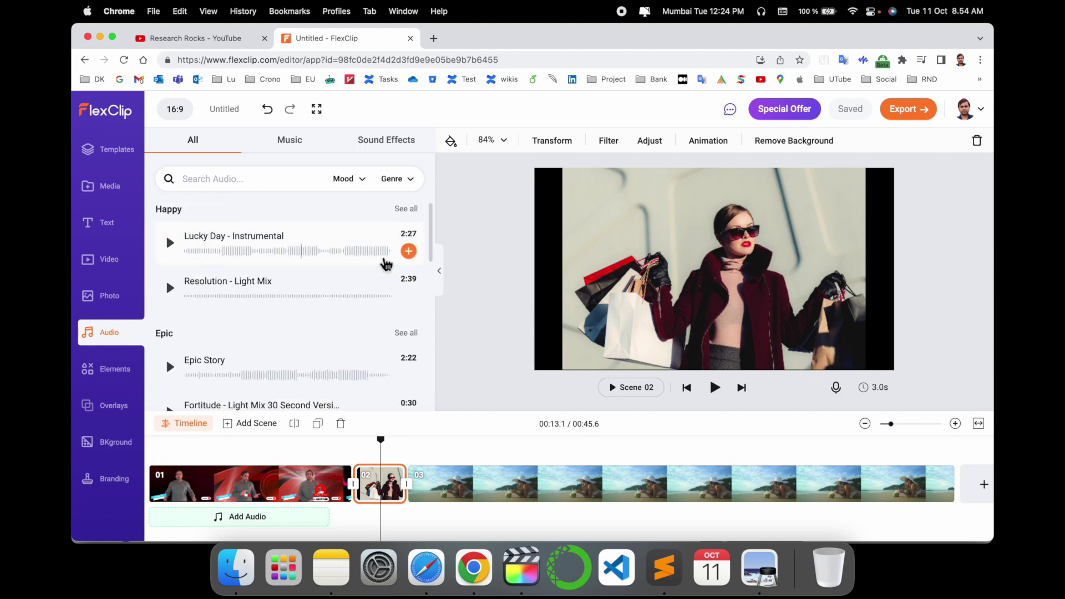
{"action": "left_click", "coordinate": [409, 251]}
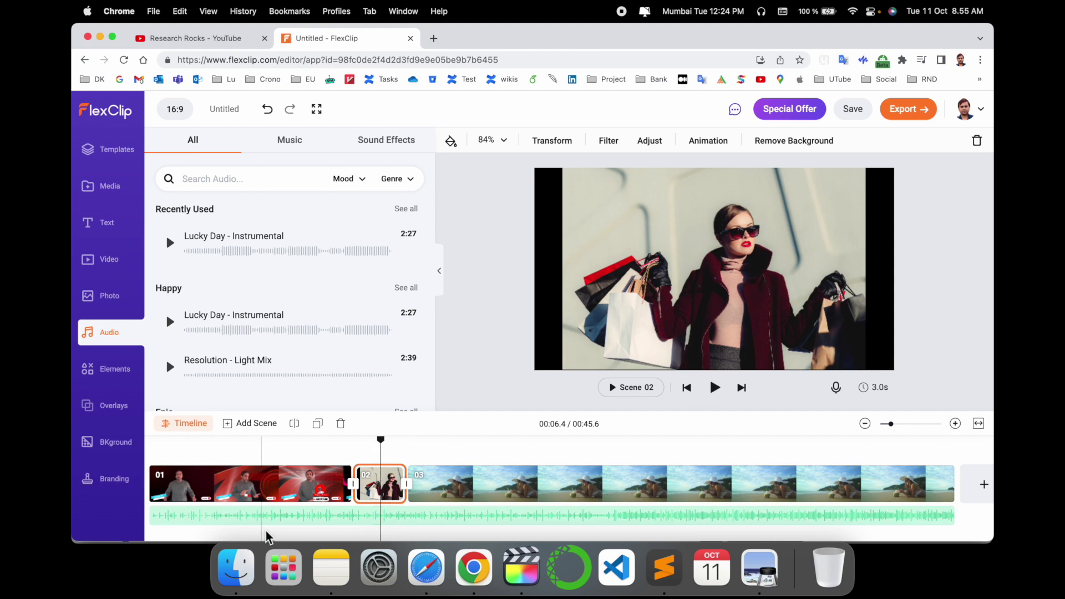
{"action": "left_click", "coordinate": [281, 517]}
Step: Split the music track at 00:19.7, 00:28.7 and about 00:31.9
{"action": "right_click", "coordinate": [312, 516]}
{"action": "left_click", "coordinate": [341, 461]}
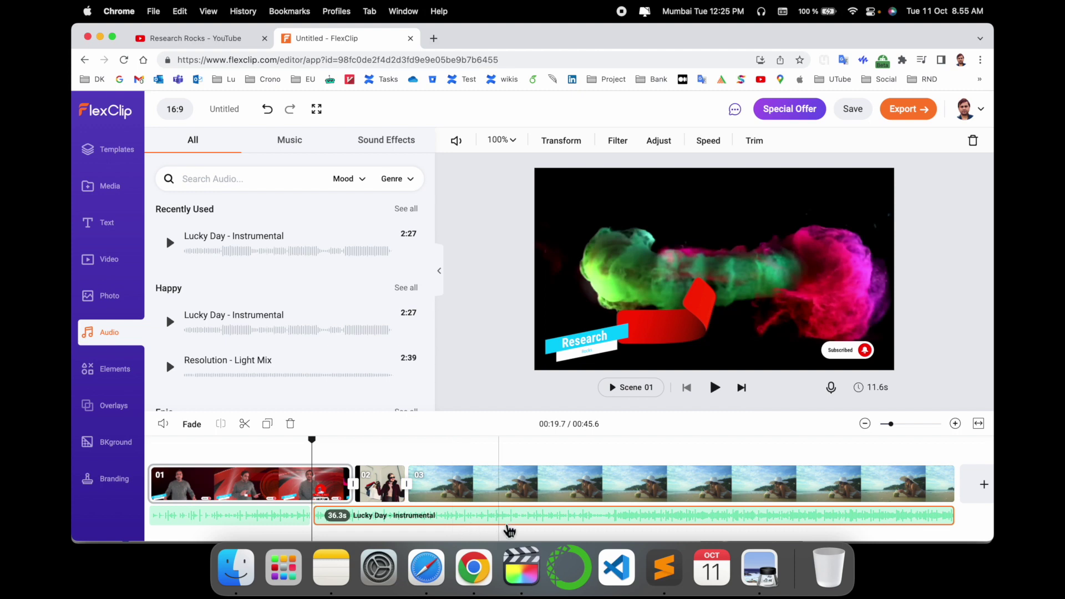
{"action": "right_click", "coordinate": [505, 515]}
{"action": "left_click", "coordinate": [536, 459]}
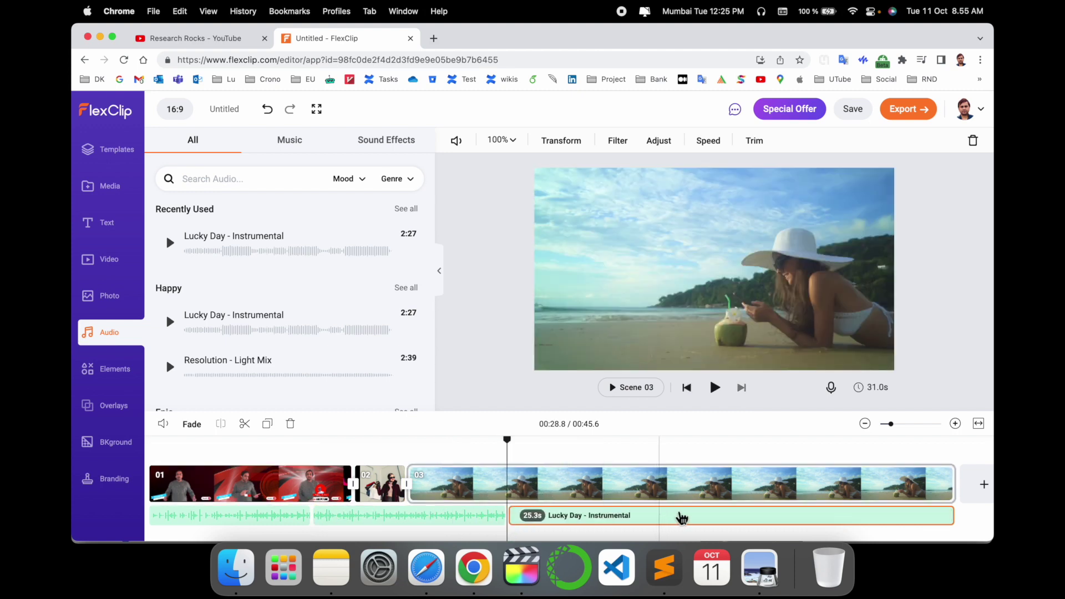
{"action": "right_click", "coordinate": [713, 516]}
{"action": "left_click", "coordinate": [743, 458]}
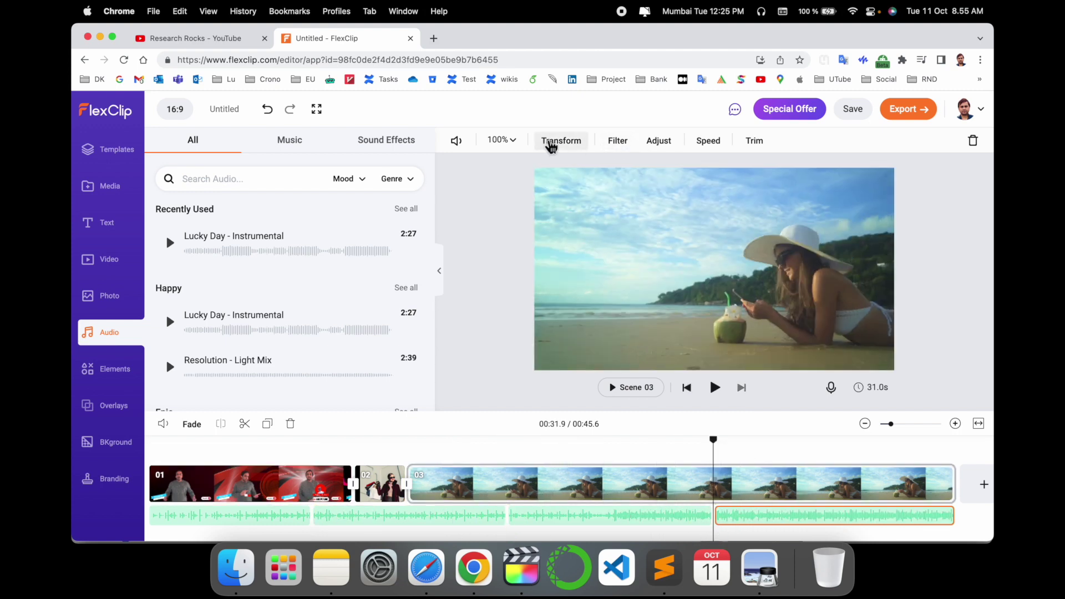
Step: Glance at the beach clip's filter choices, then browse the graphic elements library
{"action": "left_click", "coordinate": [618, 142]}
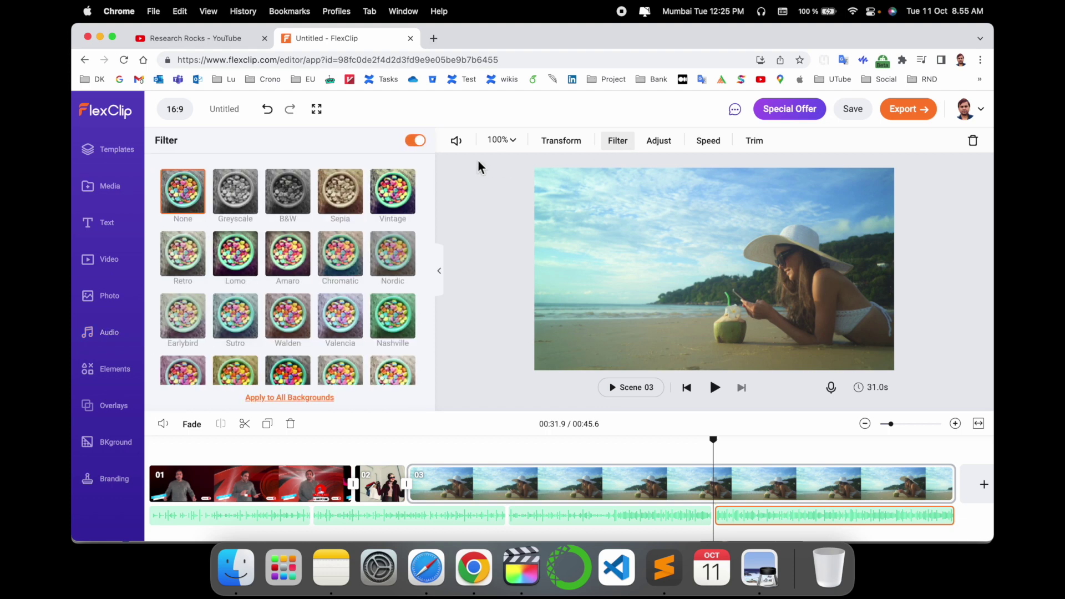
{"action": "left_click", "coordinate": [515, 221]}
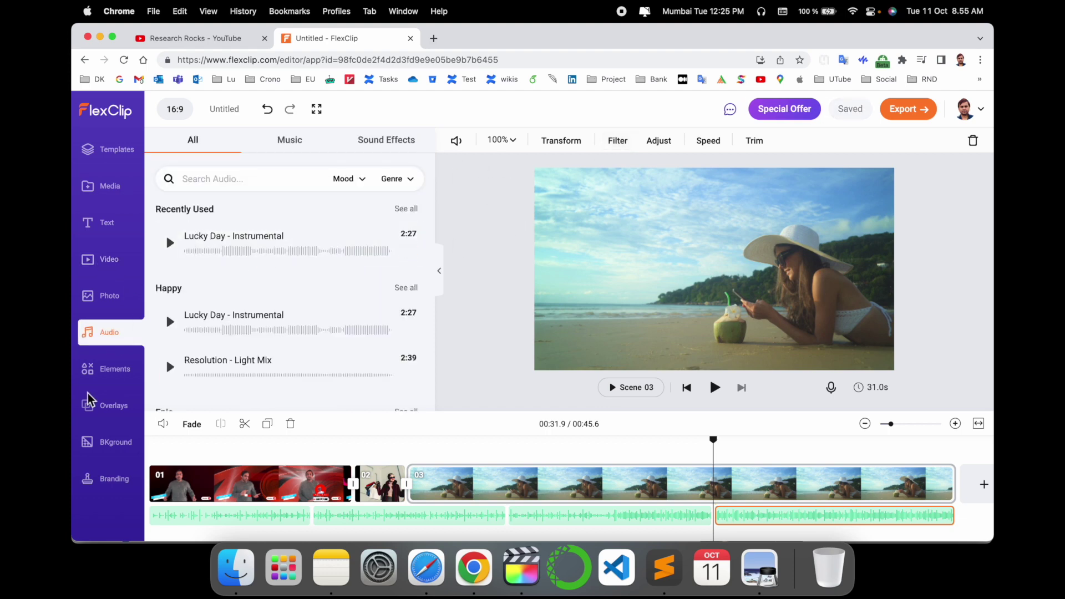
{"action": "left_click", "coordinate": [111, 370]}
{"action": "scroll", "coordinate": [270, 331], "scroll_direction": "down", "scroll_amount": 3}
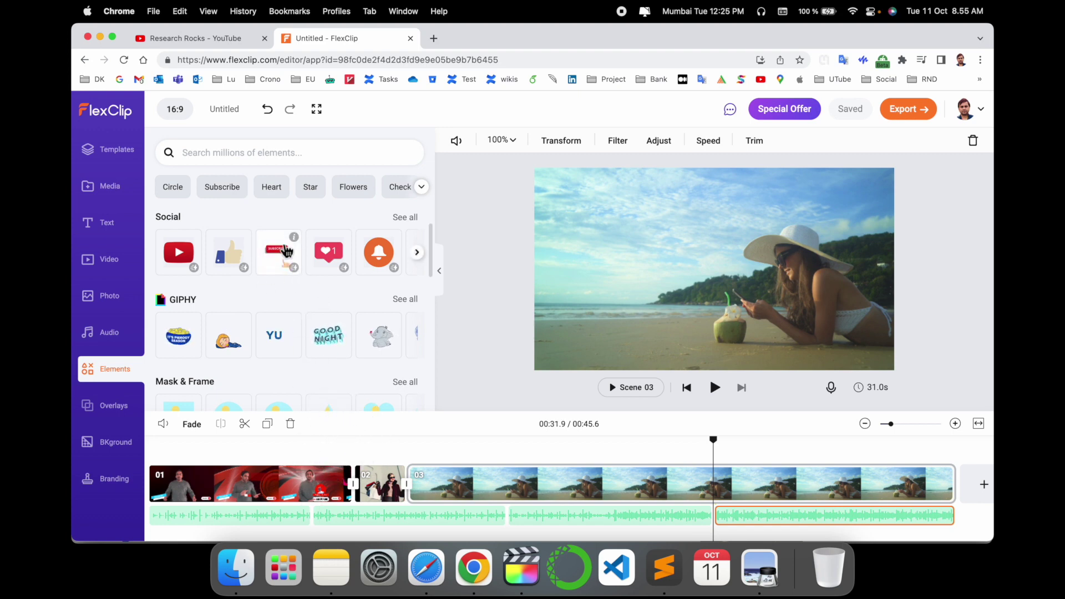
Step: Select the intro scene, browse the Overlays collection, then bring up the Background video library
{"action": "left_click", "coordinate": [280, 478]}
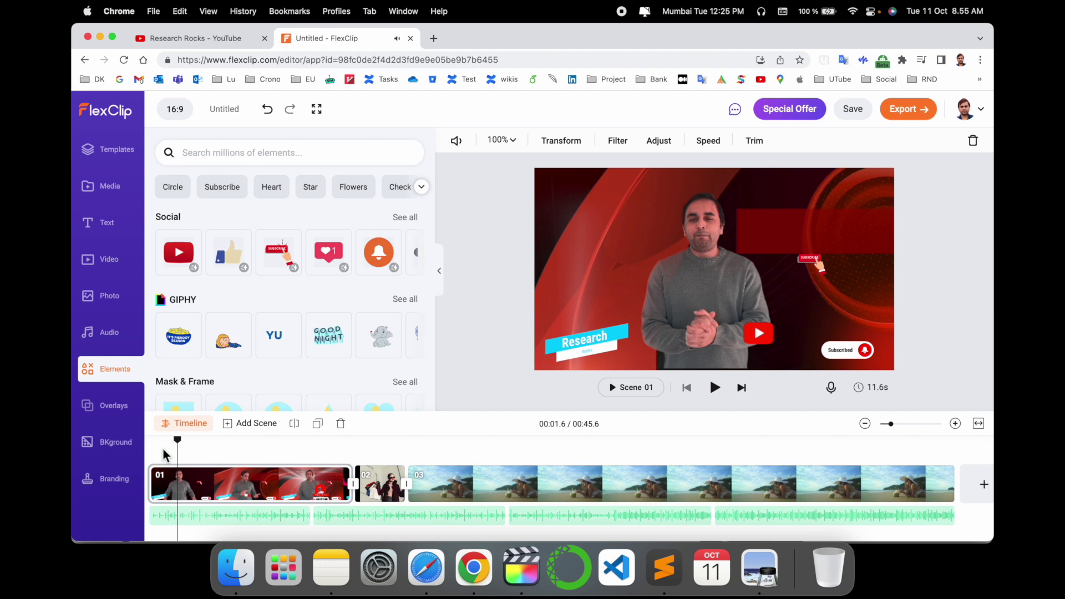
{"action": "scroll", "coordinate": [314, 335], "scroll_direction": "down", "scroll_amount": 5}
{"action": "scroll", "coordinate": [317, 338], "scroll_direction": "down", "scroll_amount": 3}
{"action": "left_click", "coordinate": [114, 405]}
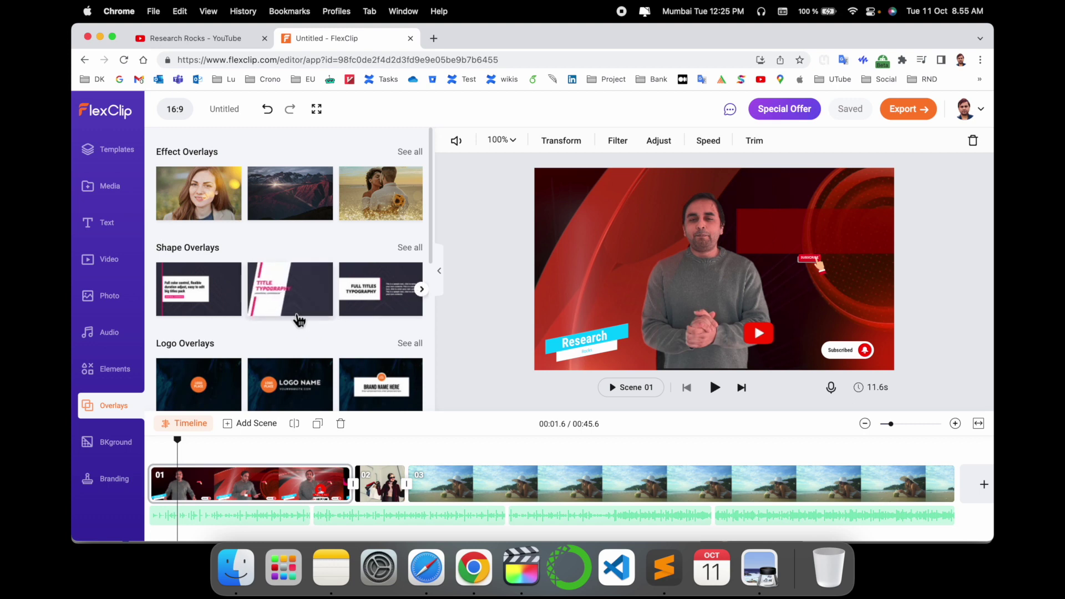
{"action": "scroll", "coordinate": [370, 283], "scroll_direction": "down", "scroll_amount": 5}
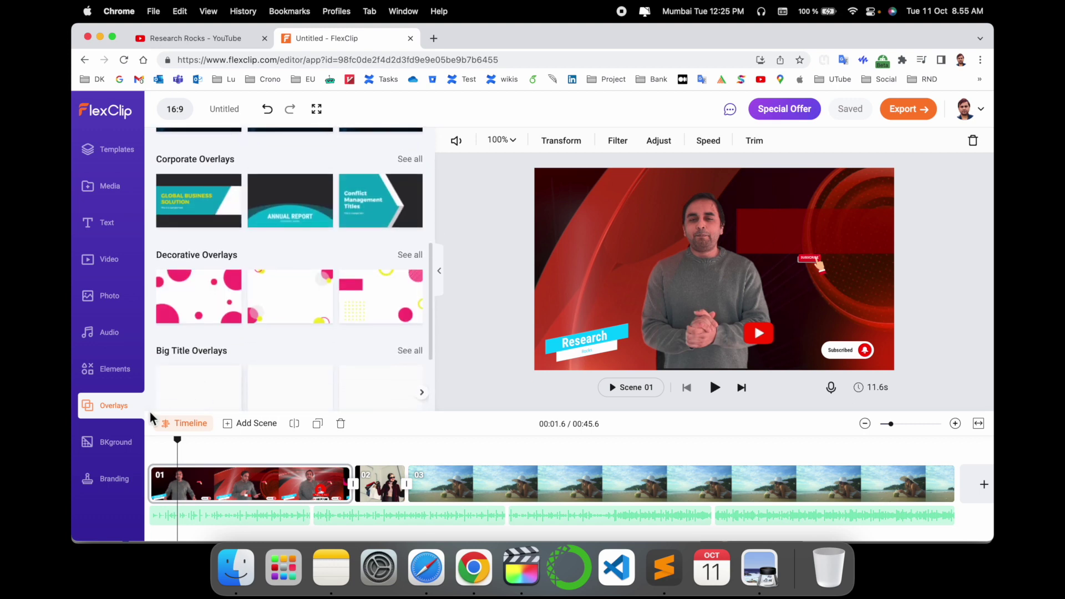
{"action": "left_click", "coordinate": [118, 442]}
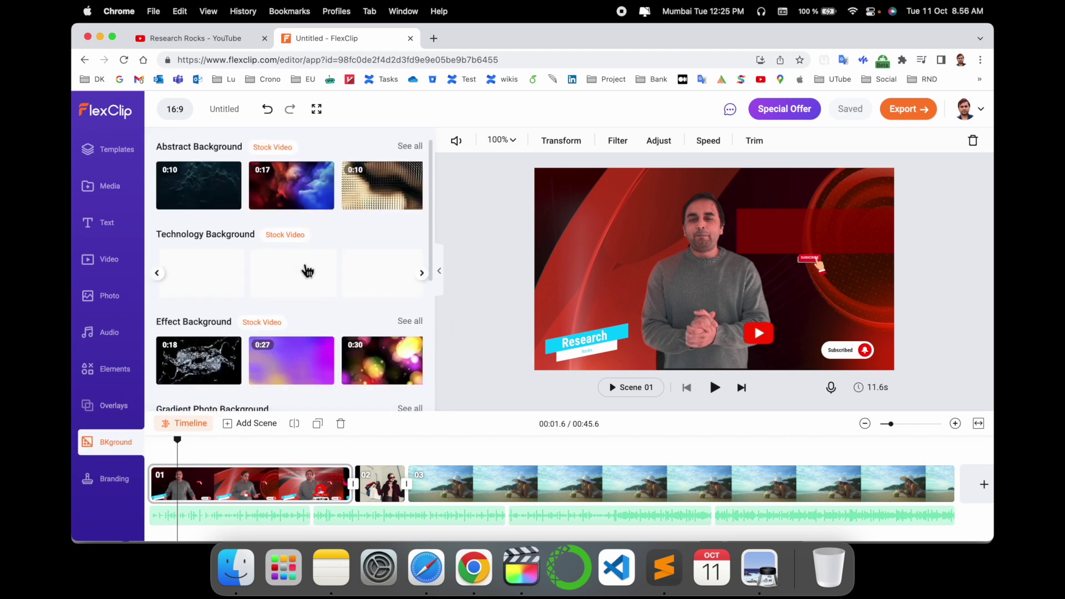
Step: Drop the 0:17 Abstract background into scene 02, preview it, then delete that scene
{"action": "left_click_drag", "start_coordinate": [292, 183], "coordinate": [371, 447]}
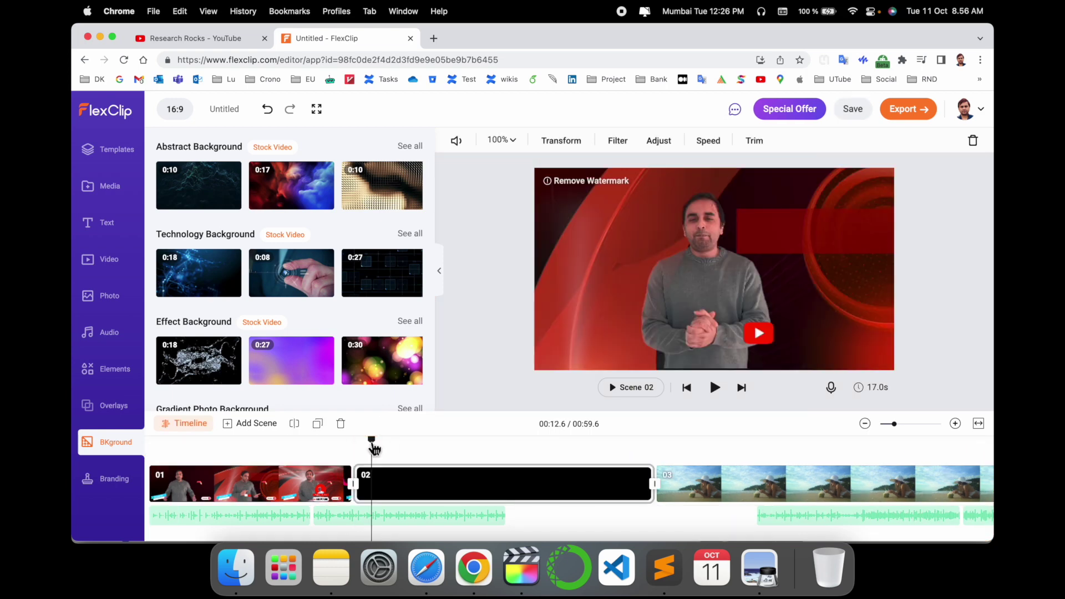
{"action": "key", "text": "space"}
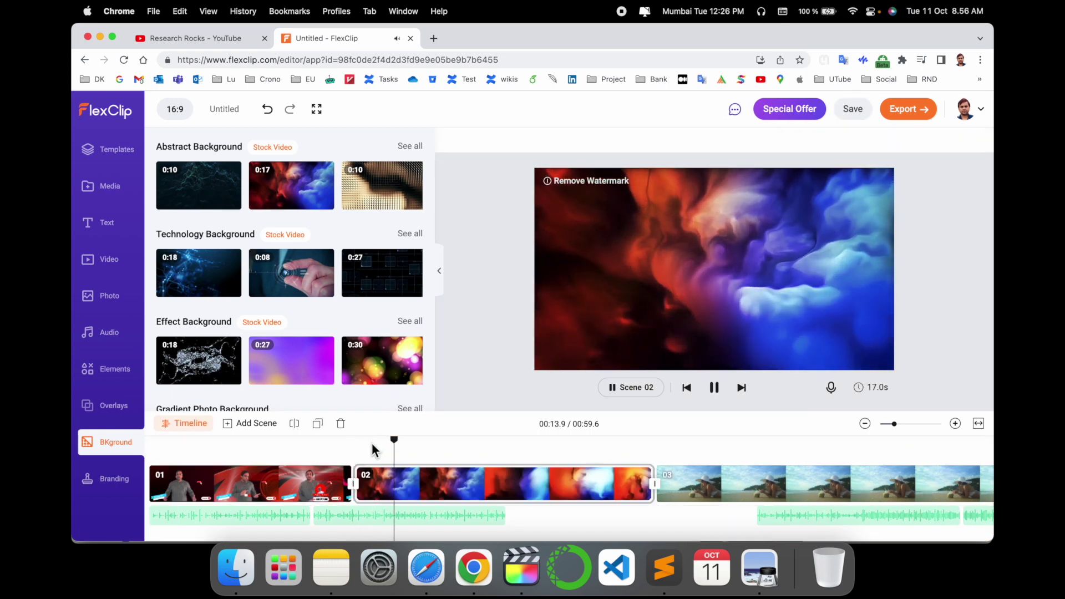
{"action": "left_click", "coordinate": [513, 503]}
{"action": "key", "text": "Delete"}
Step: Move the lower music piece onto the main audio track and trim the beach clip to 30.6 seconds
{"action": "left_click_drag", "start_coordinate": [381, 506], "coordinate": [451, 516]}
{"action": "mouse_move", "coordinate": [900, 494]}
{"action": "left_mouse_down"}
{"action": "mouse_move", "coordinate": [894, 483]}
{"action": "mouse_move", "coordinate": [760, 484]}
{"action": "mouse_move", "coordinate": [899, 486]}
{"action": "left_mouse_up"}
{"action": "left_click", "coordinate": [111, 479]}
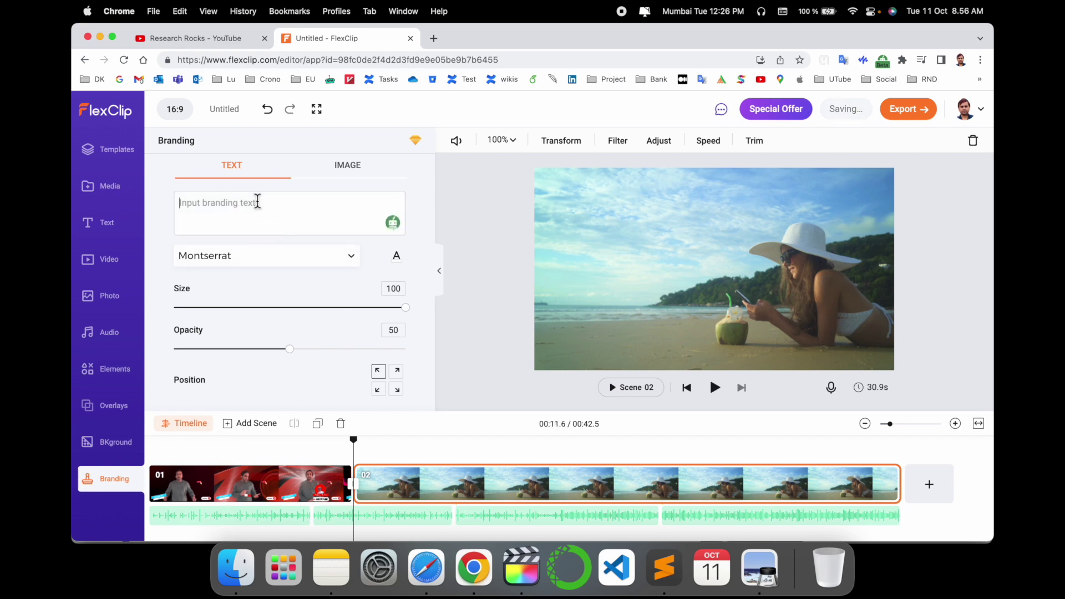
Step: Enter 'Research rocks' as branding text and preview it from the intro around 8.7 seconds
{"action": "type", "text": "Research rocks"}
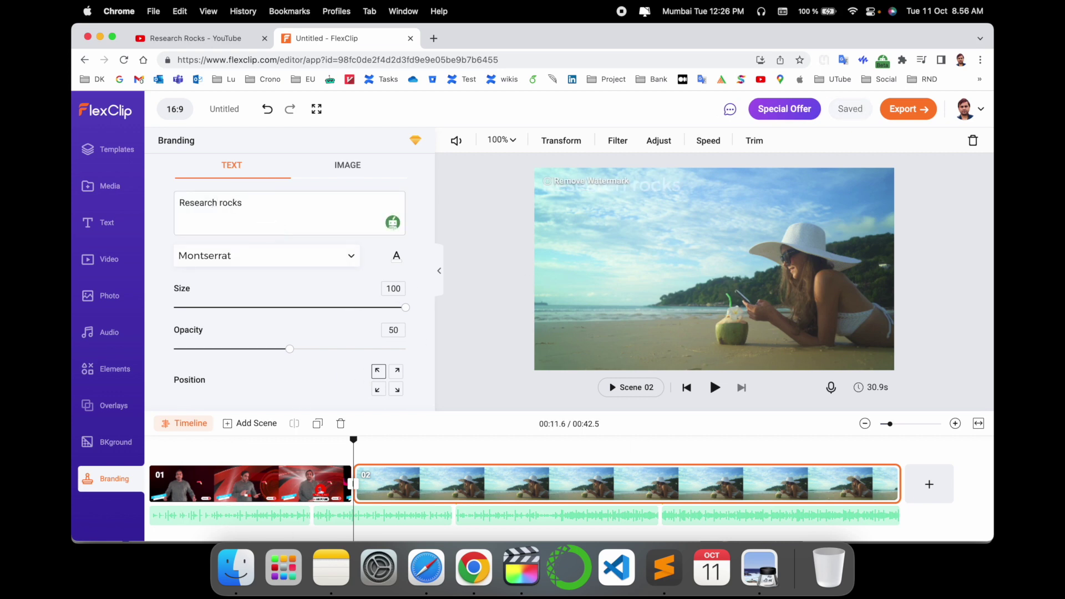
{"action": "left_click", "coordinate": [262, 452]}
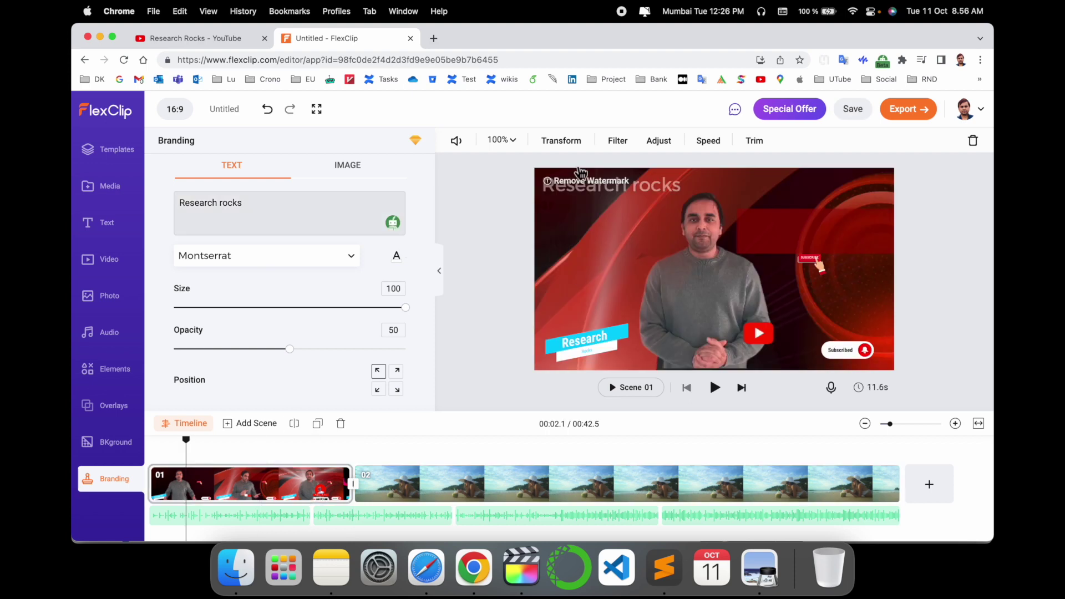
{"action": "key", "text": "space"}
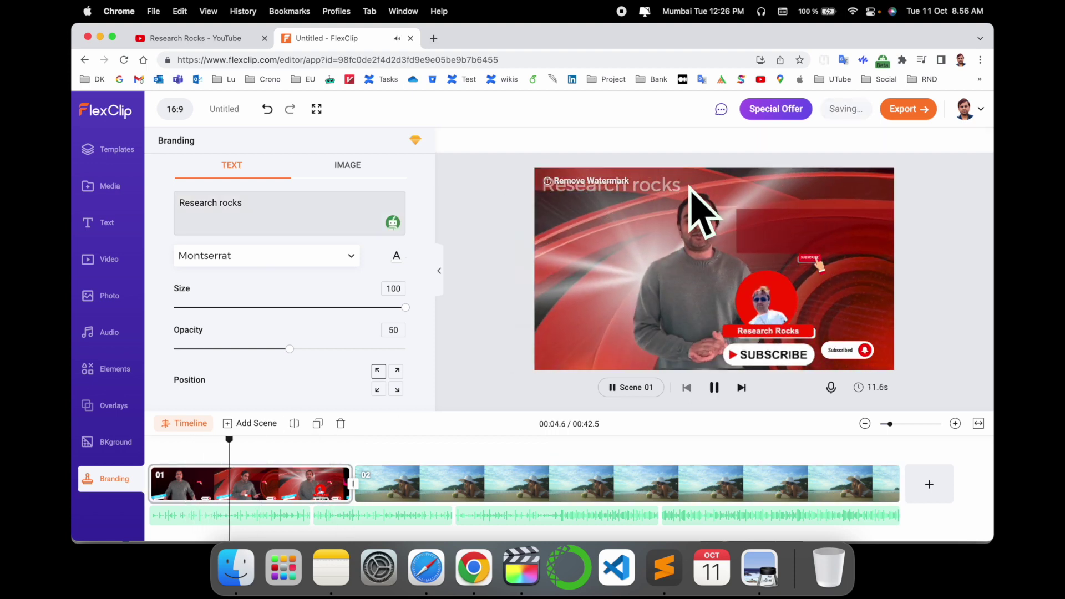
{"action": "left_click", "coordinate": [296, 452]}
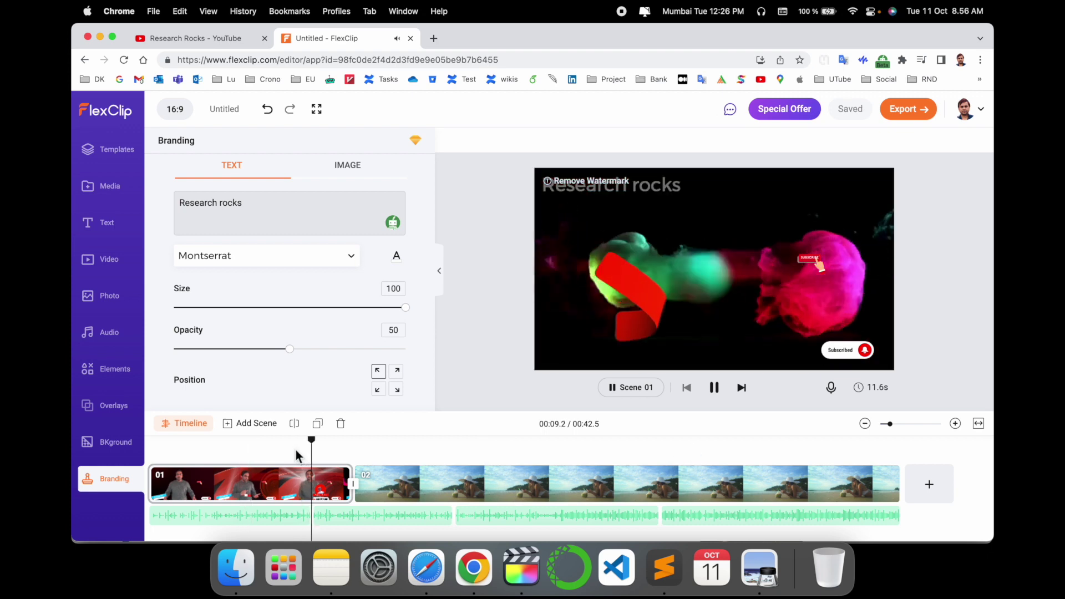
{"action": "left_click", "coordinate": [724, 391]}
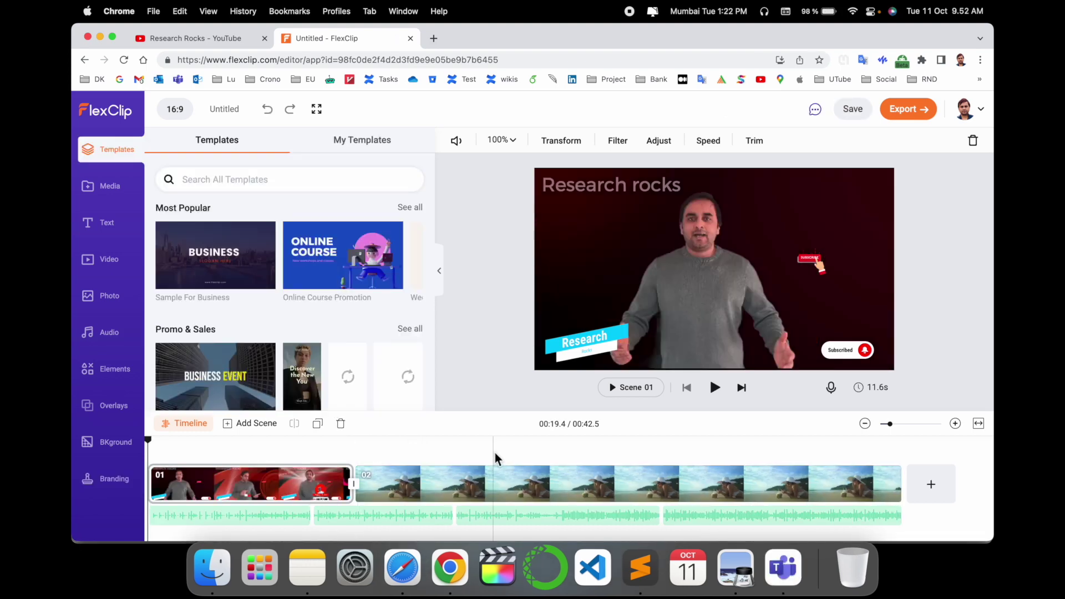
Step: Save the project and export the video as a 720p MP4 after briefly trying 1080p
{"action": "left_click", "coordinate": [899, 111]}
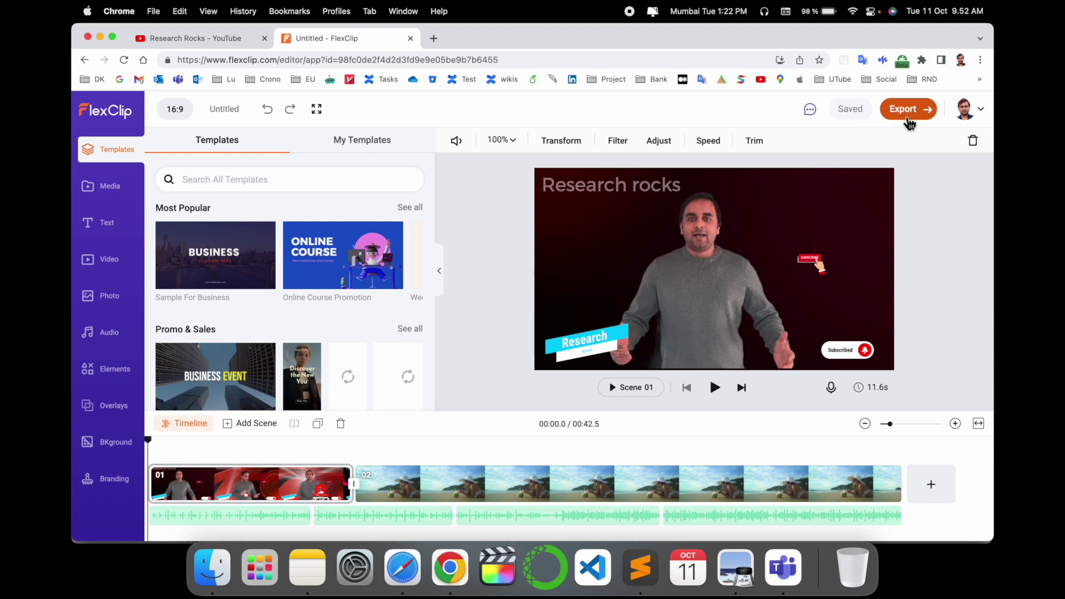
{"action": "left_click", "coordinate": [908, 118]}
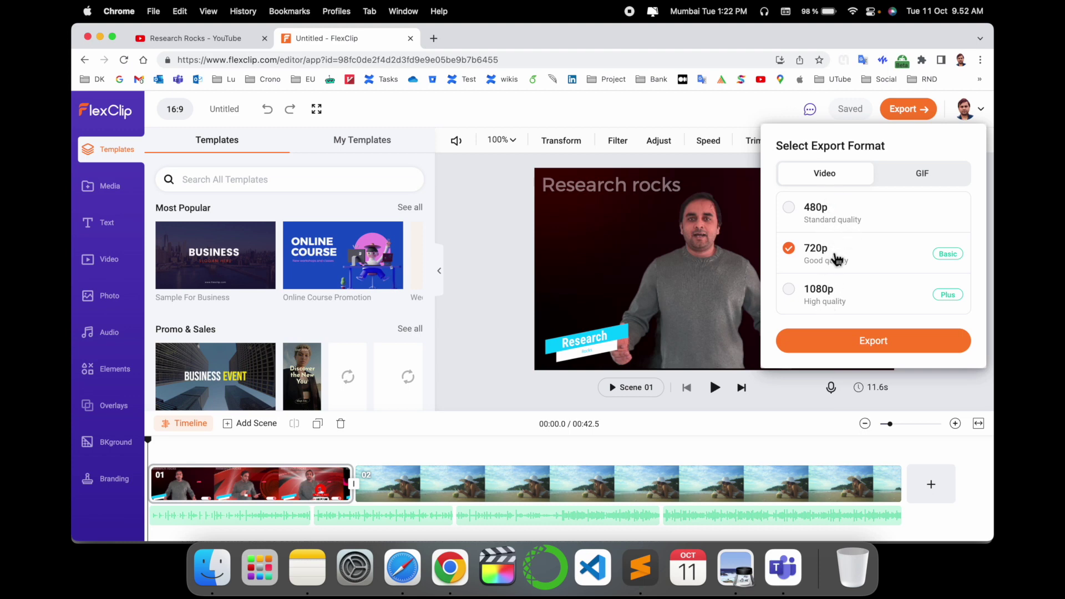
{"action": "left_click", "coordinate": [801, 302]}
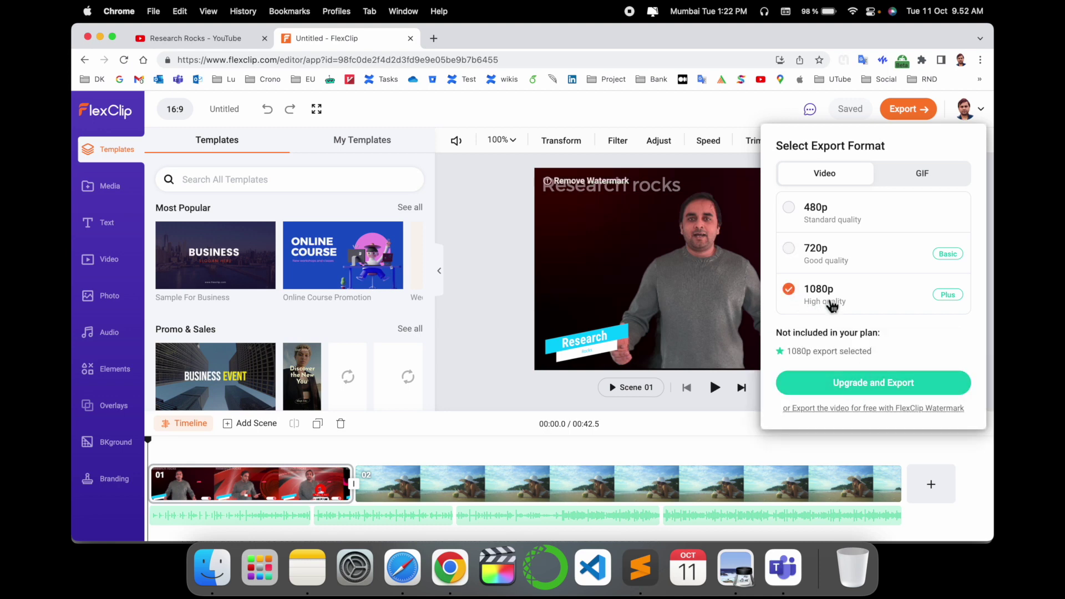
{"action": "left_click", "coordinate": [804, 261]}
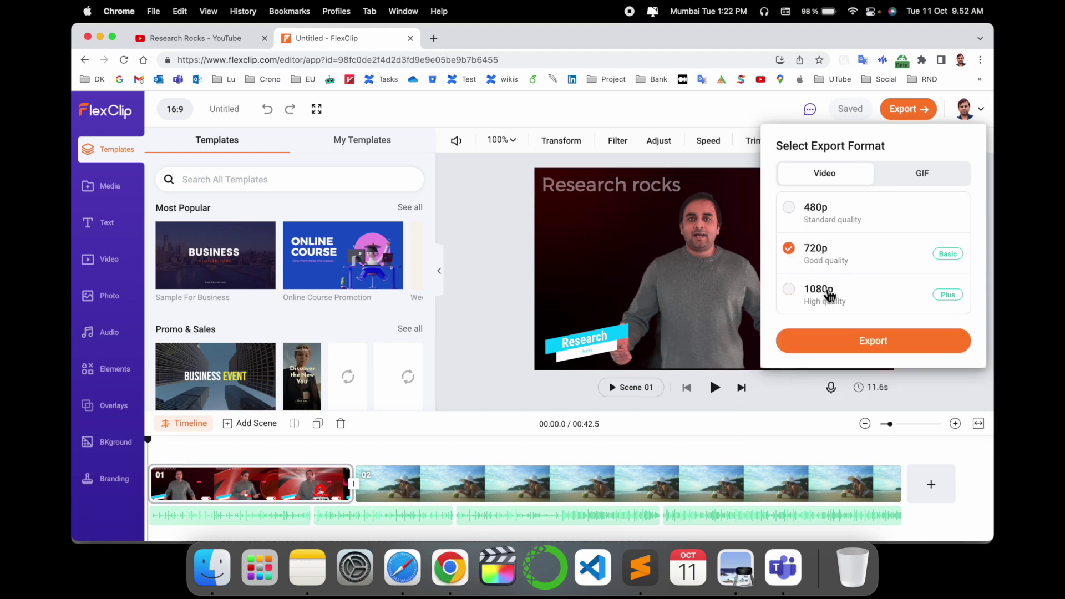
{"action": "left_click", "coordinate": [863, 340]}
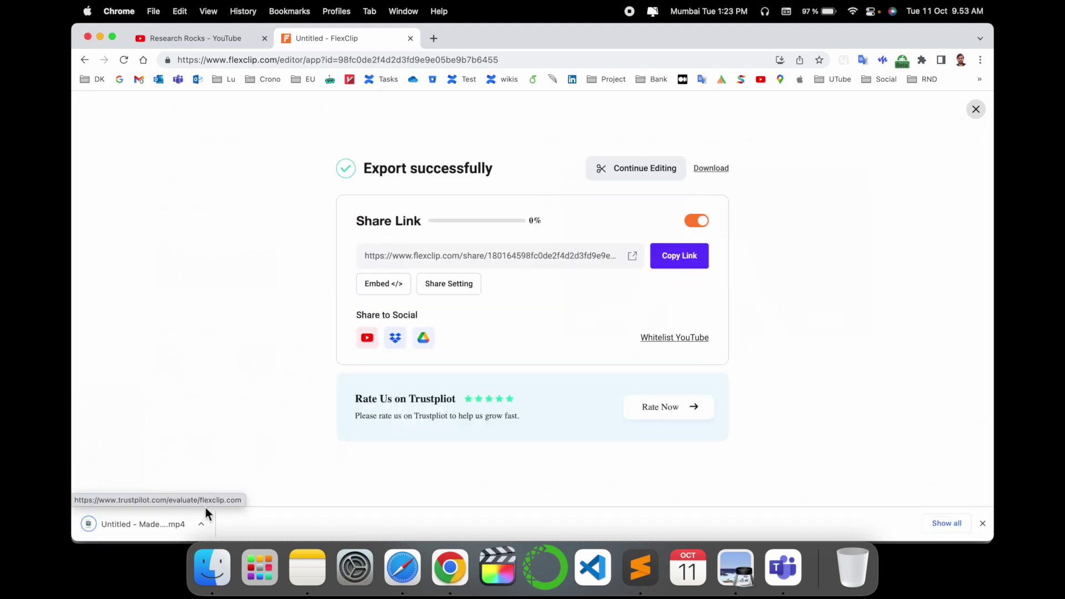
Step: Reveal the downloaded MP4 in Finder and open it with QuickTime Player
{"action": "left_click", "coordinate": [202, 524]}
{"action": "left_click", "coordinate": [244, 511]}
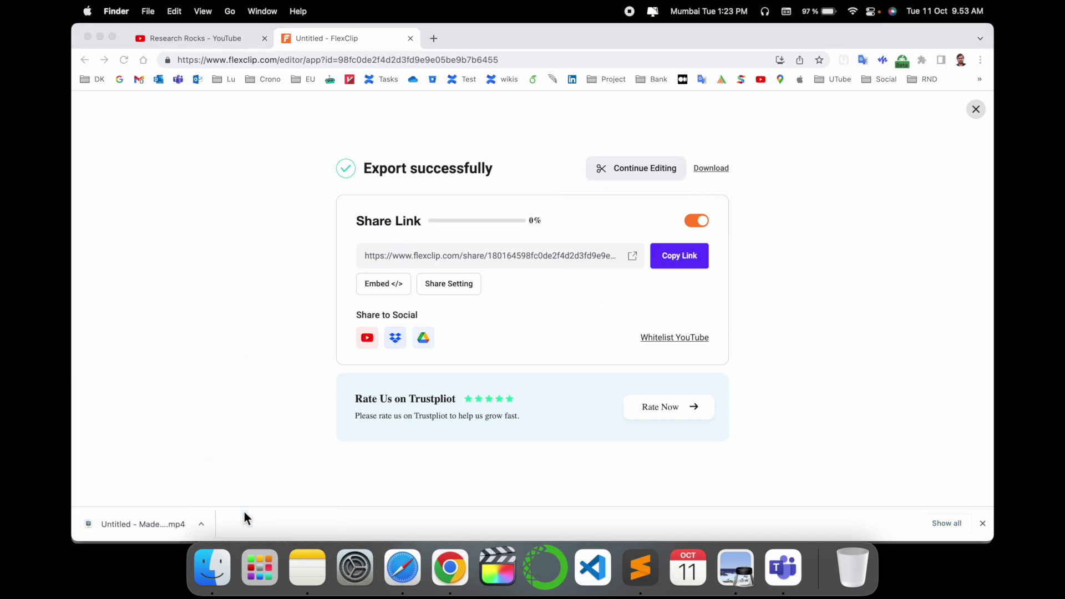
{"action": "right_click", "coordinate": [621, 198]}
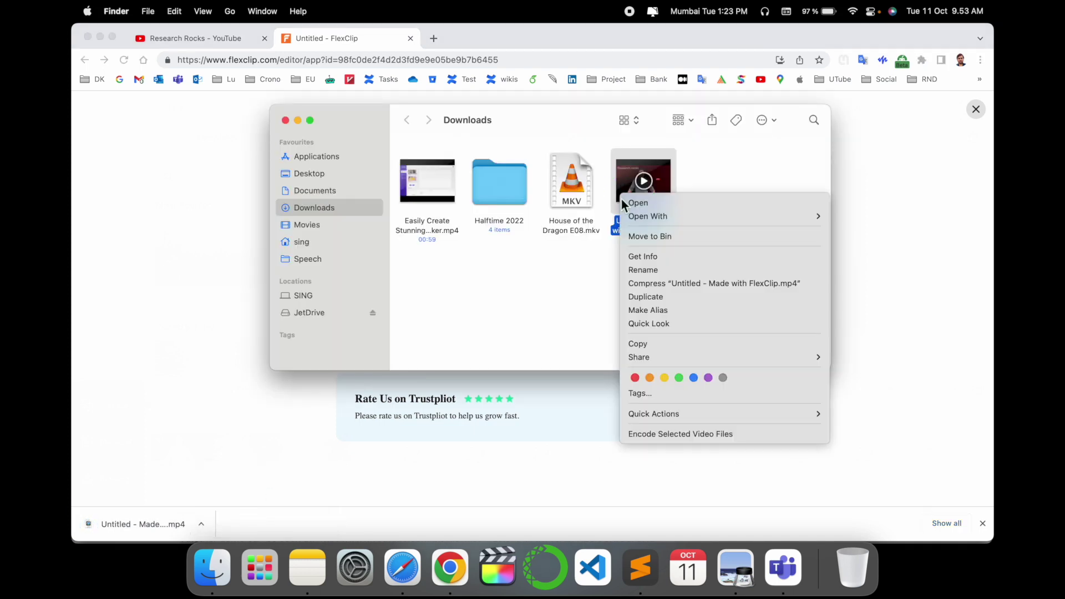
{"action": "mouse_move", "coordinate": [694, 218]}
{"action": "left_click", "coordinate": [854, 212]}
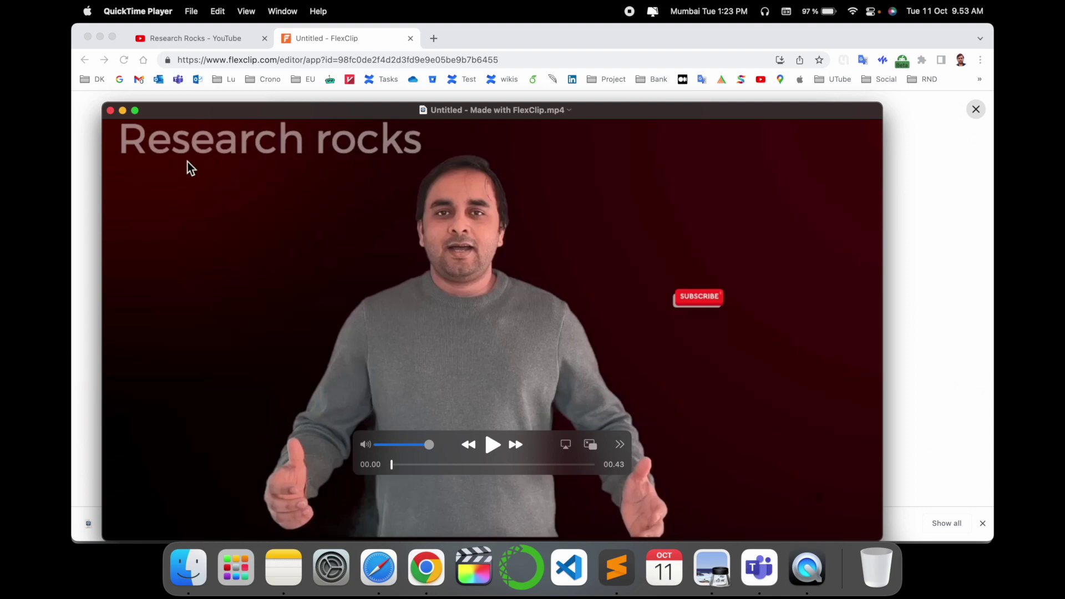
Step: Play the exported video muted, skip through the beach clip to the end, and close the player
{"action": "left_click", "coordinate": [366, 445]}
{"action": "key", "text": "space"}
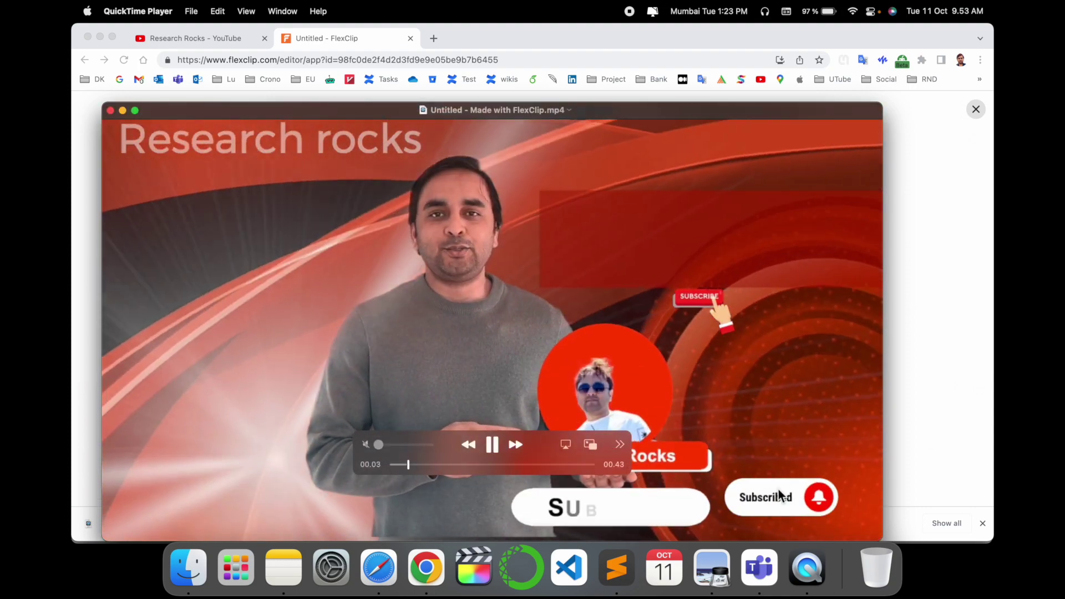
{"action": "left_click_drag", "start_coordinate": [535, 439], "coordinate": [282, 479]}
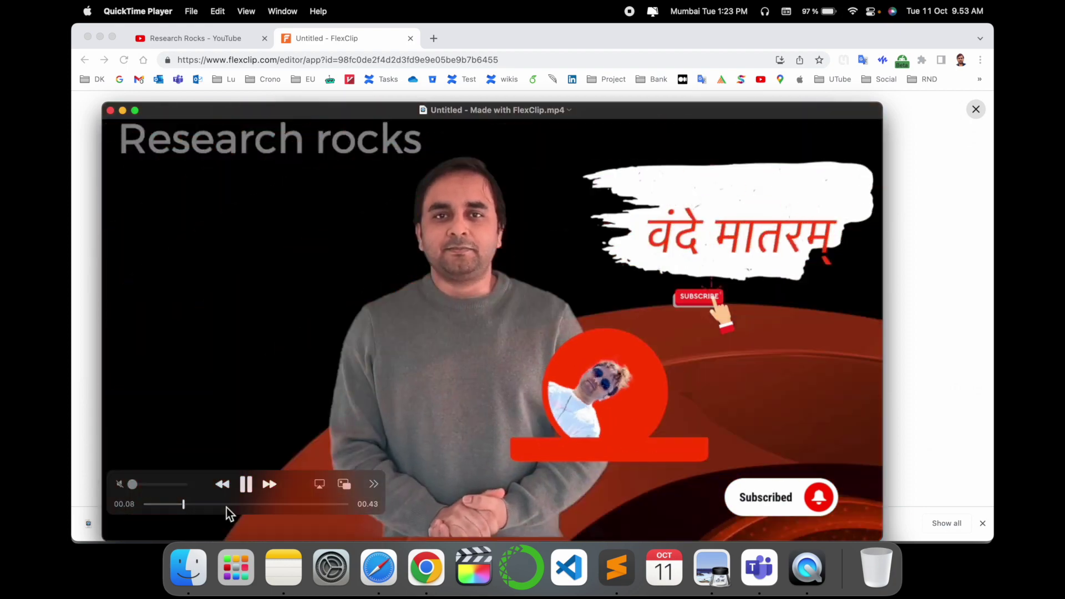
{"action": "left_click", "coordinate": [226, 506]}
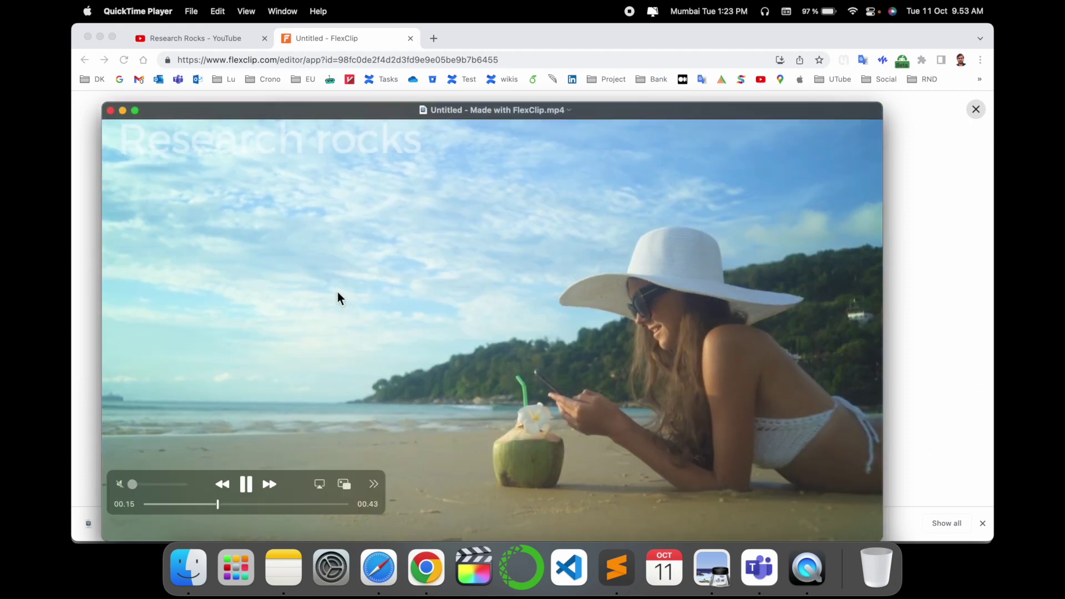
{"action": "left_click_drag", "start_coordinate": [242, 504], "coordinate": [337, 504]}
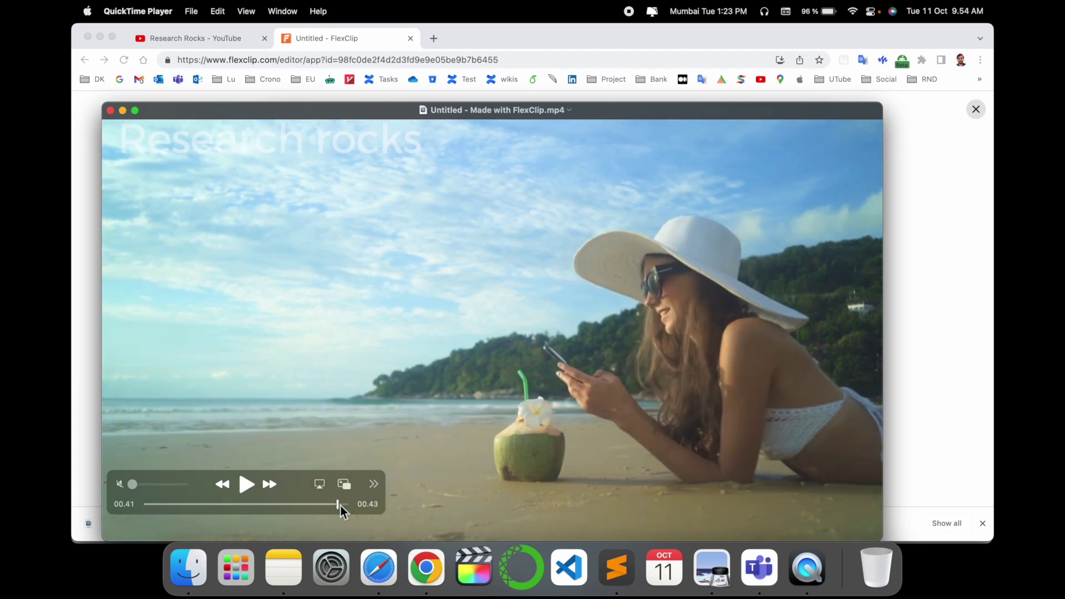
{"action": "left_click", "coordinate": [109, 110]}
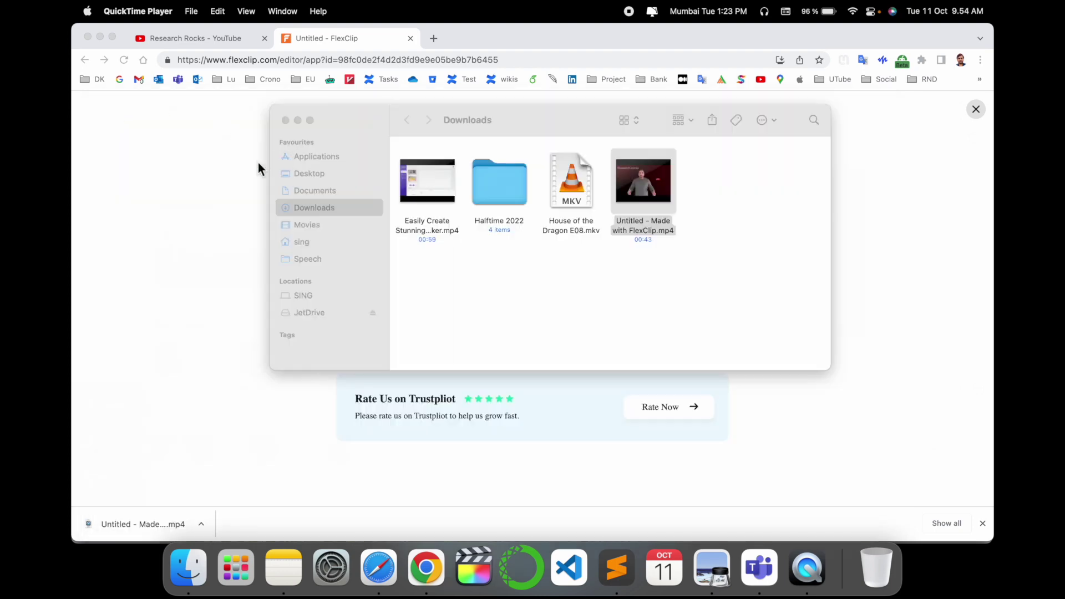
{"action": "left_click", "coordinate": [233, 180]}
Step: Return to the FlexClip home page and open Cloud Storage
{"action": "left_click", "coordinate": [92, 64]}
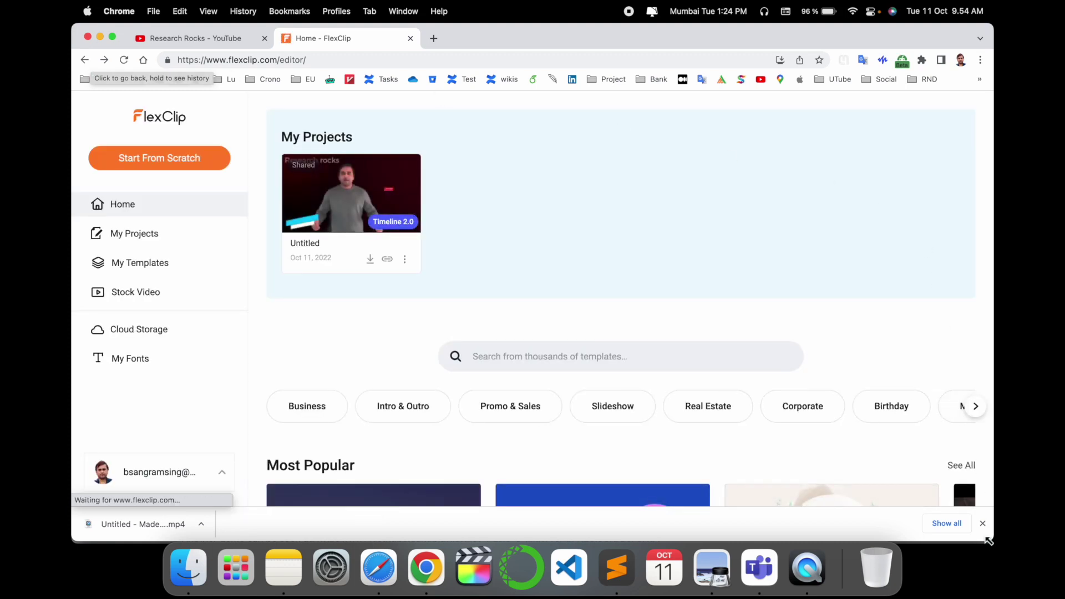
{"action": "mouse_move", "coordinate": [417, 162]}
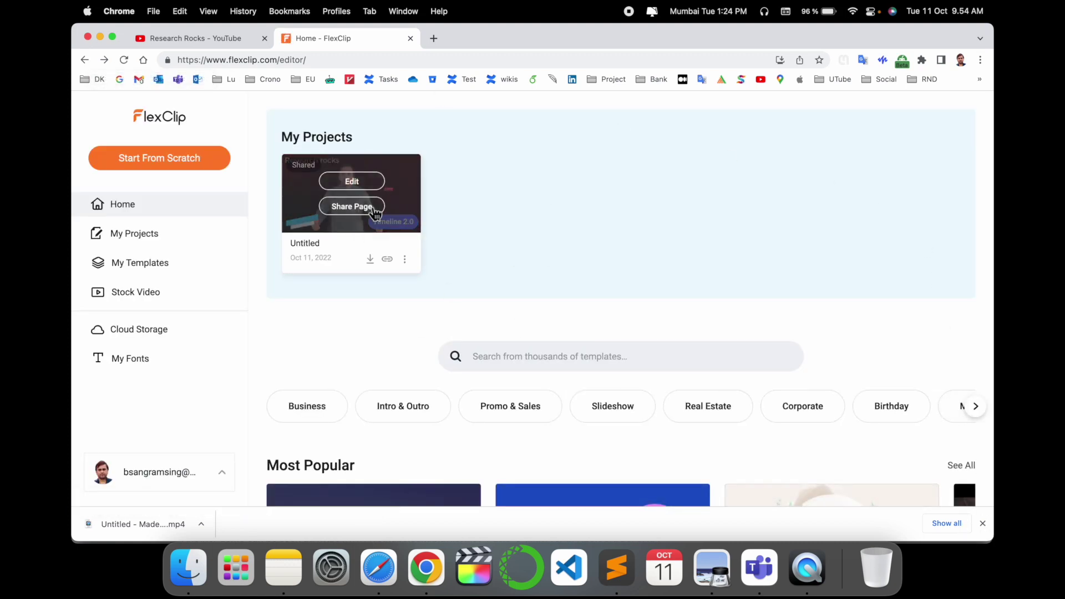
{"action": "left_click", "coordinate": [160, 333]}
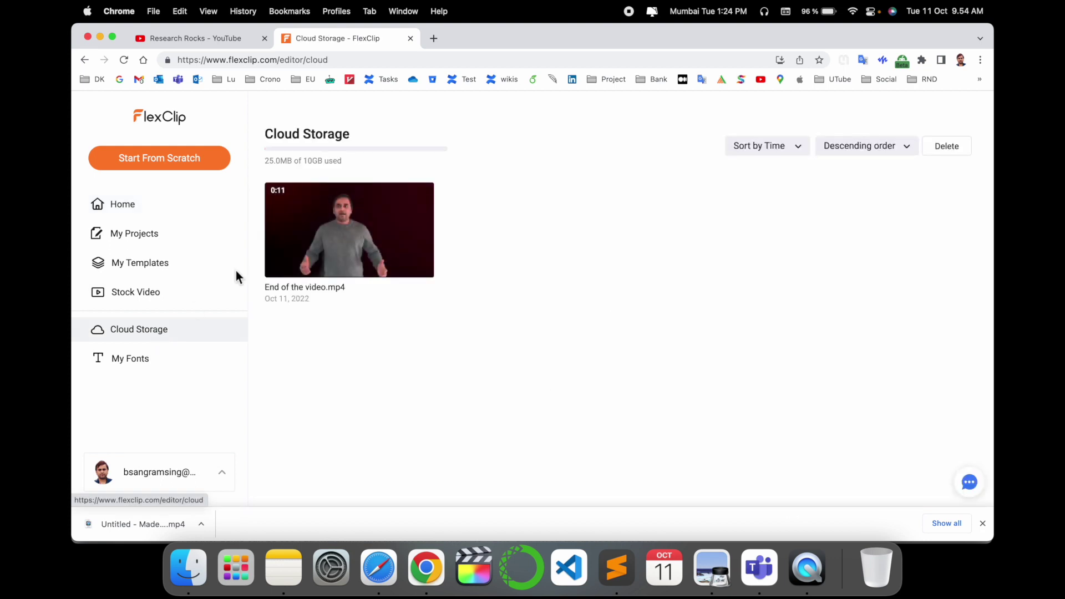
{"action": "mouse_move", "coordinate": [309, 277]}
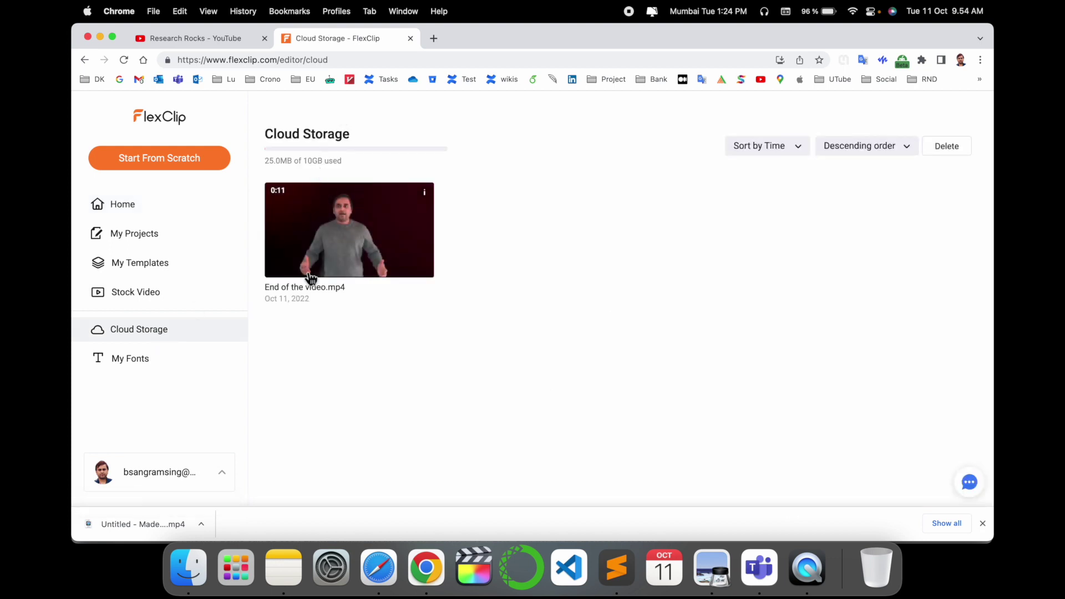
{"action": "mouse_move", "coordinate": [428, 197]}
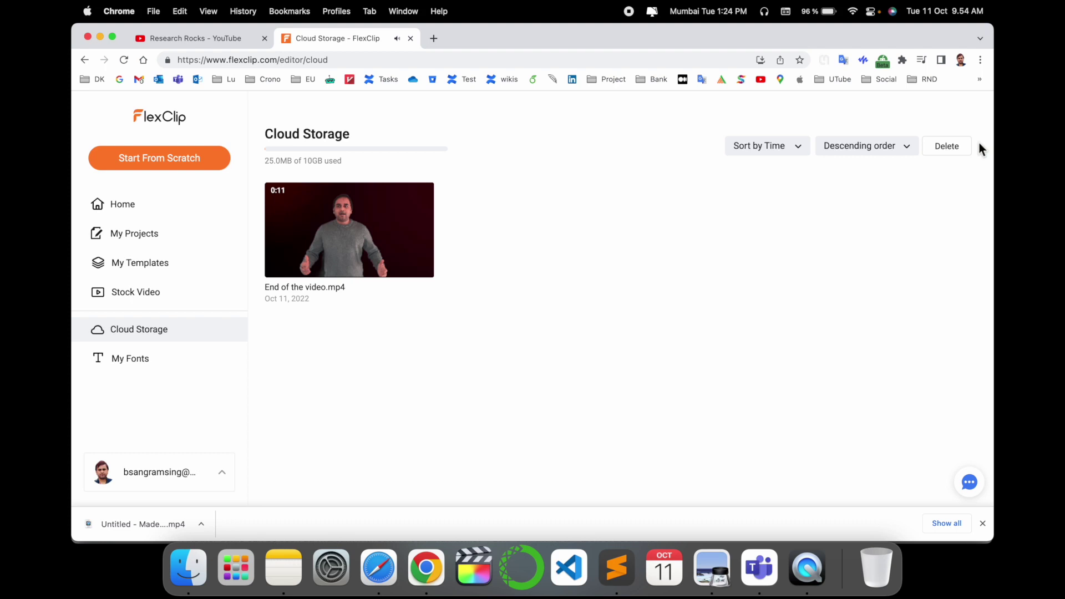
Step: Select 'End of the video.mp4', delete it permanently, and return to the home page
{"action": "left_click", "coordinate": [946, 146]}
{"action": "left_click", "coordinate": [350, 261]}
{"action": "left_click", "coordinate": [669, 488]}
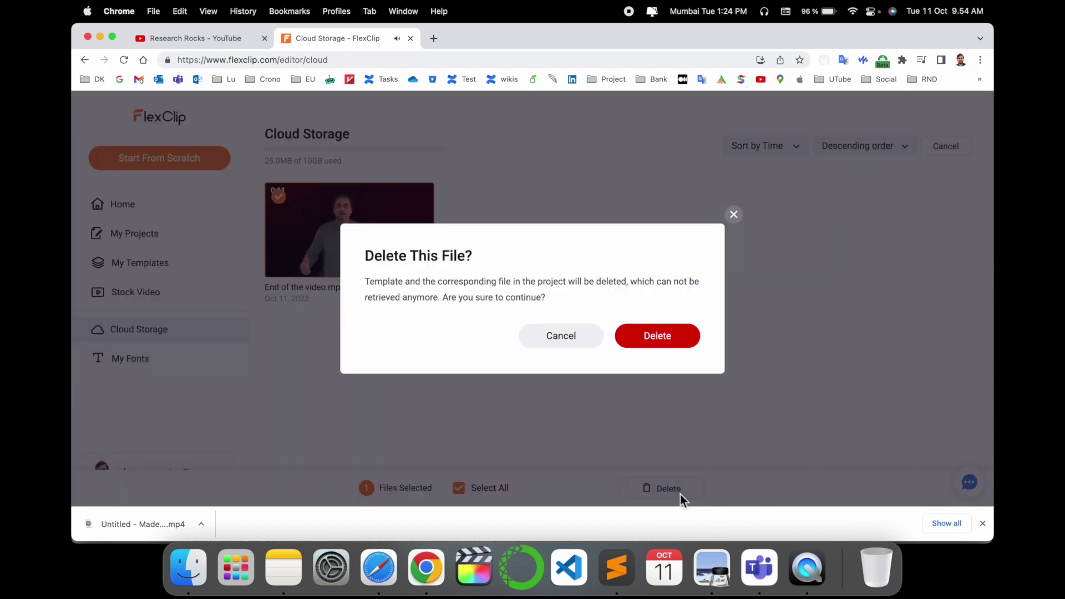
{"action": "left_click", "coordinate": [662, 335]}
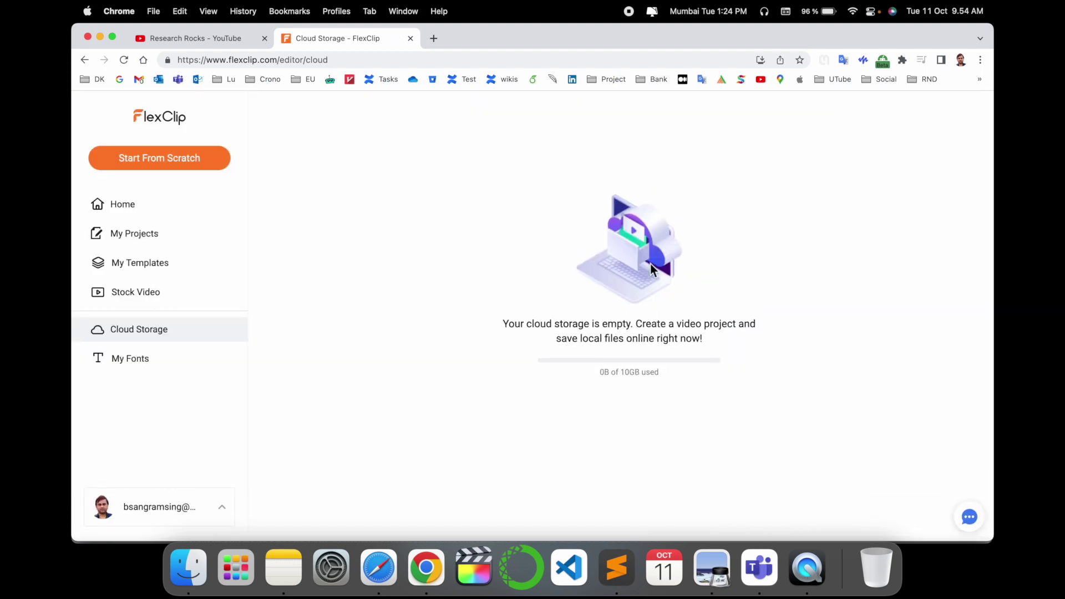
{"action": "left_click", "coordinate": [153, 213]}
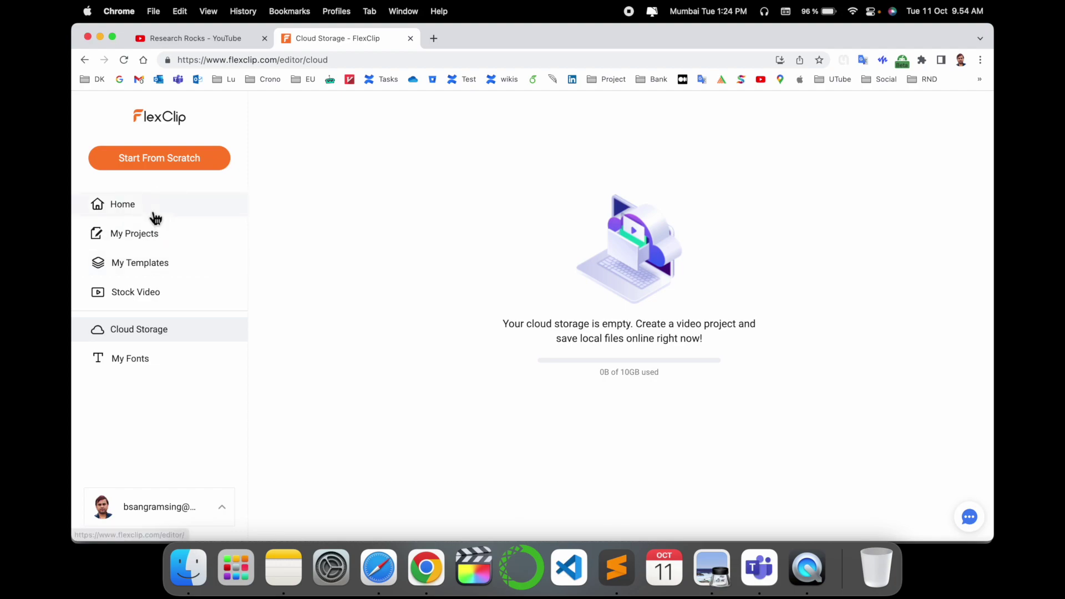